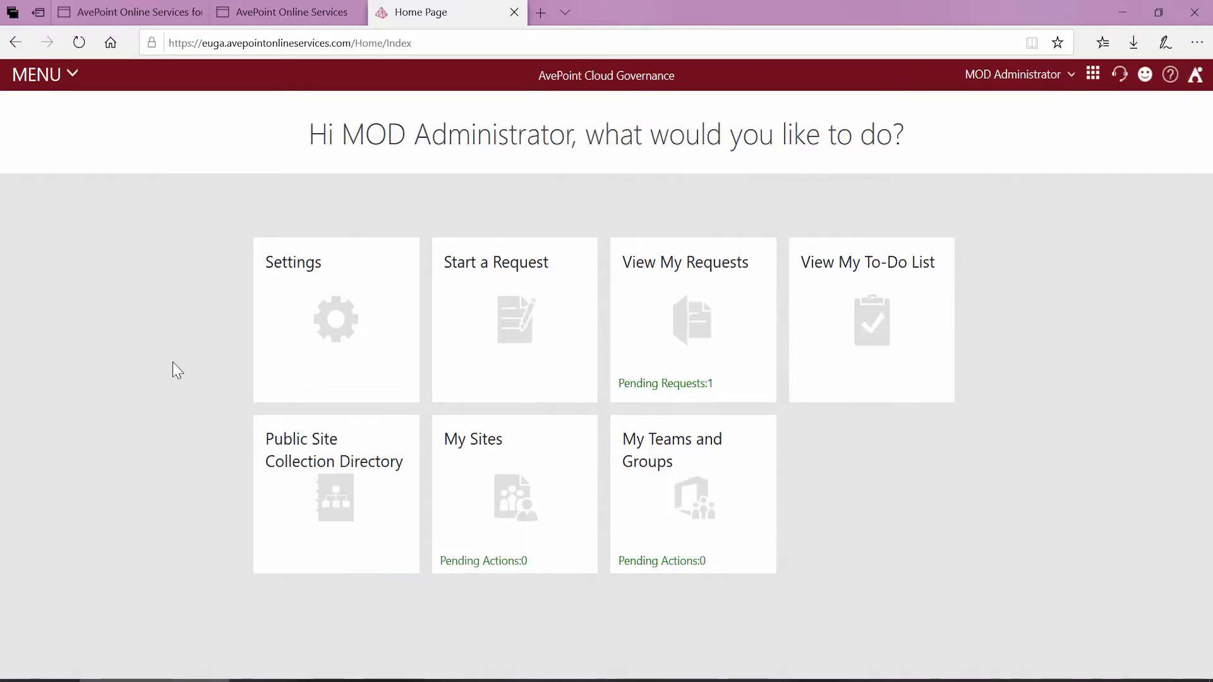
- Start a new Group/Team policy from the policy management settings
{"action": "left_click", "coordinate": [284, 375]}
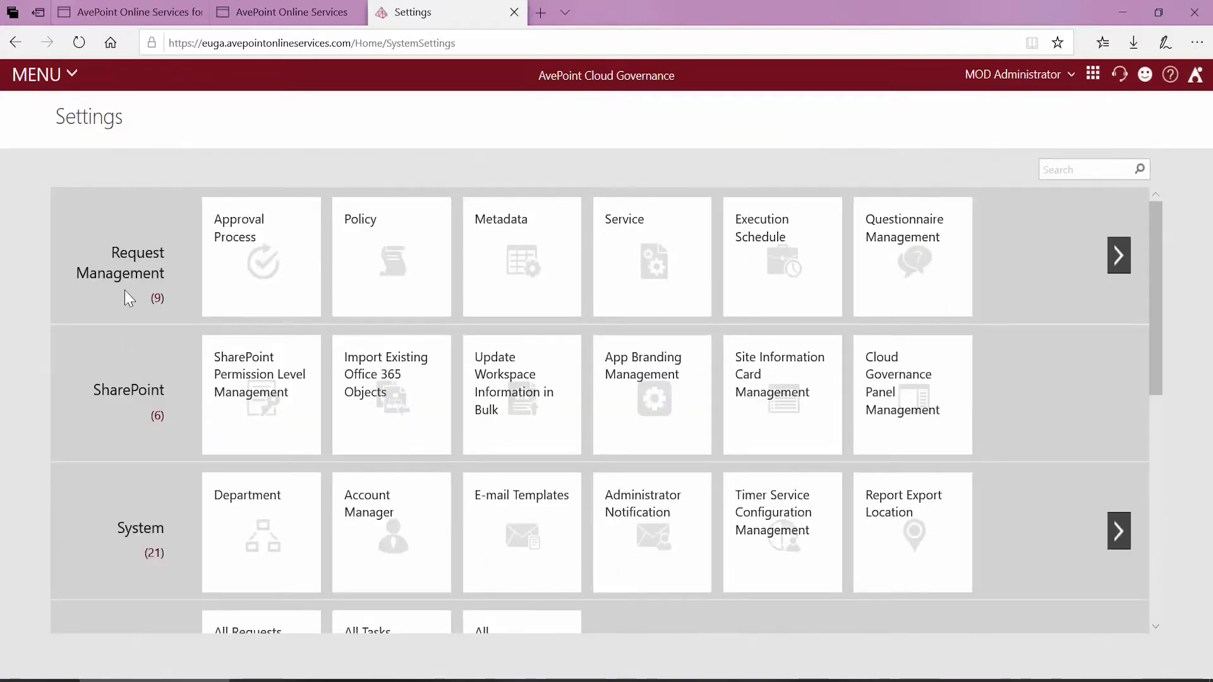
{"action": "mouse_move", "coordinate": [397, 300]}
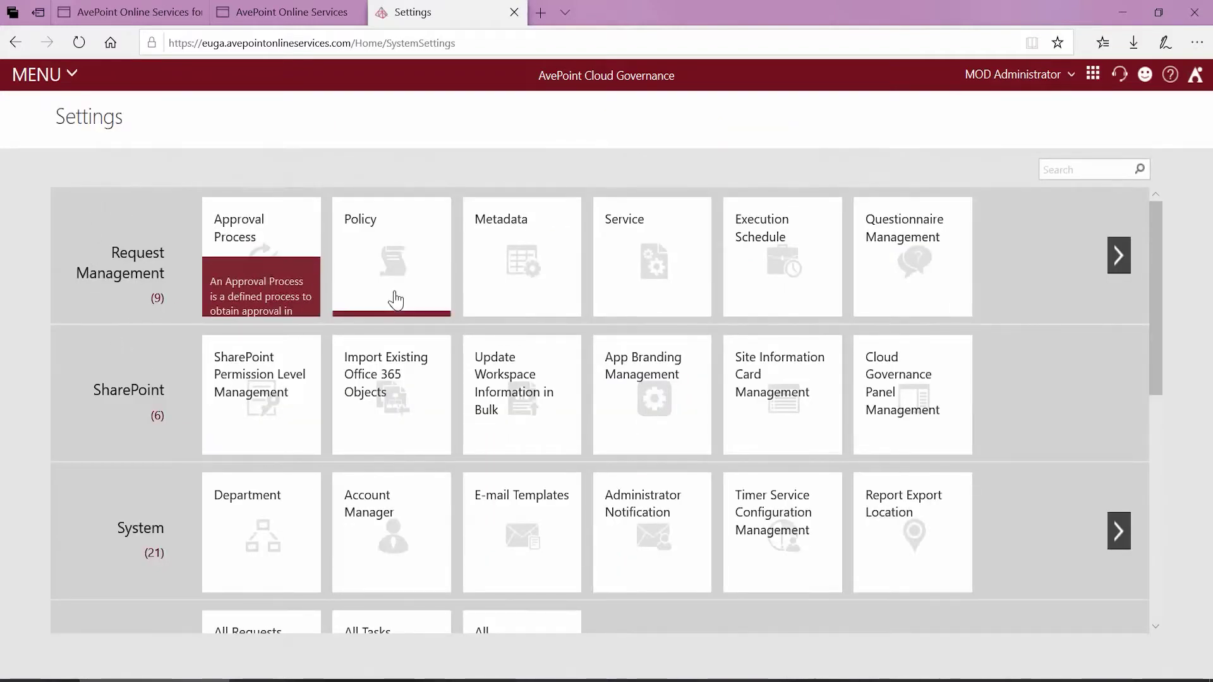
{"action": "left_click", "coordinate": [396, 300]}
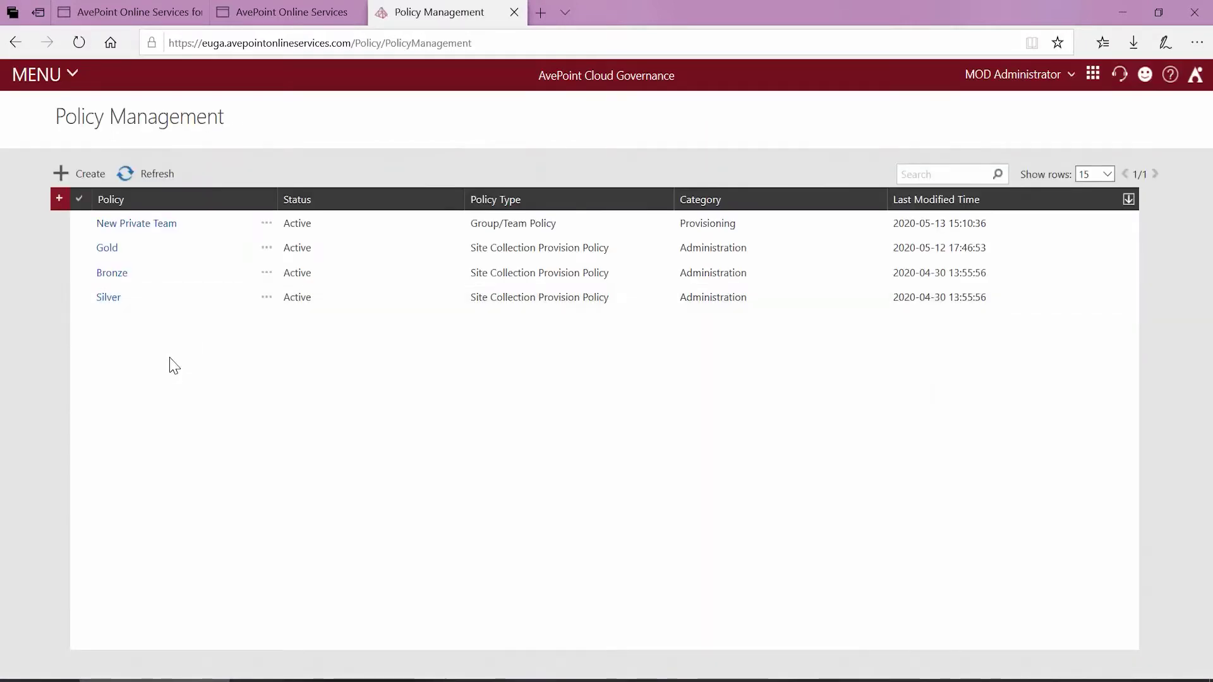
{"action": "left_click", "coordinate": [94, 182]}
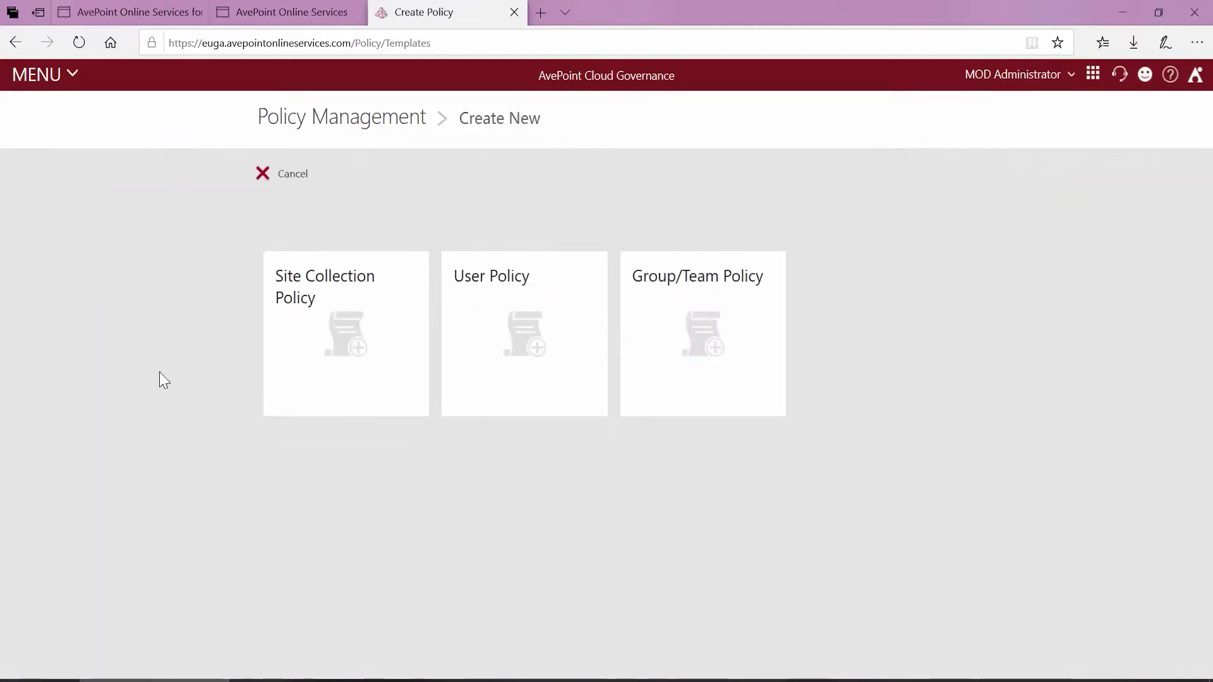
{"action": "left_click", "coordinate": [697, 325]}
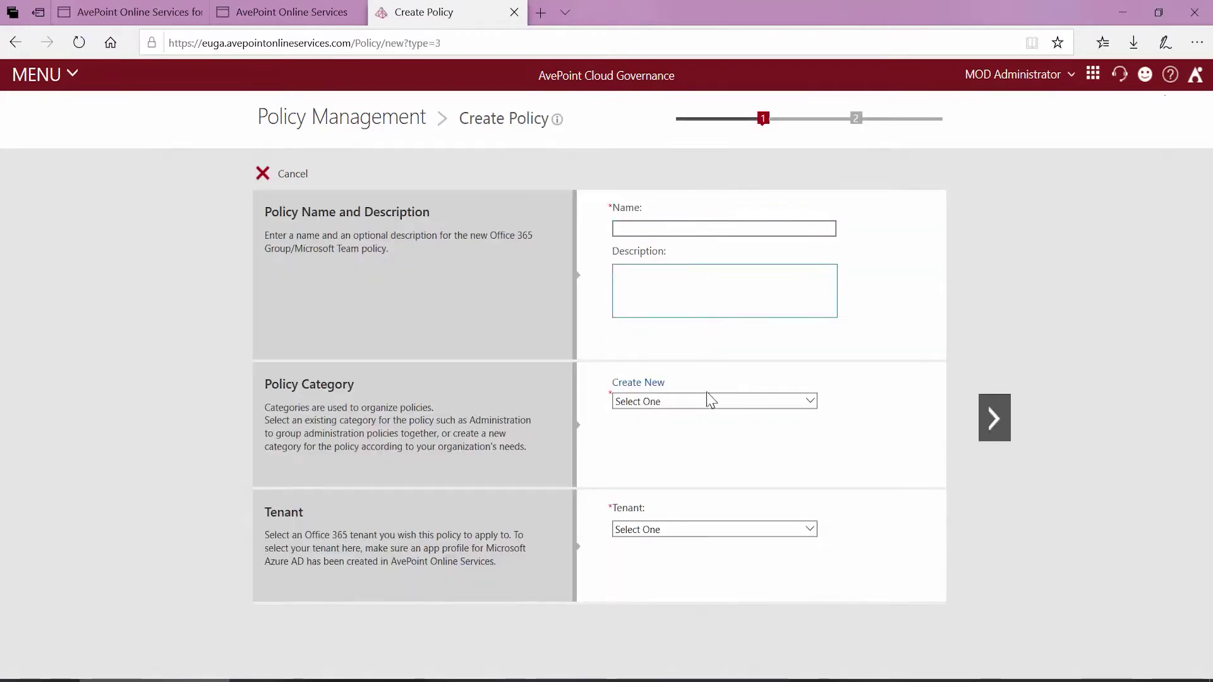
- Name the policy "New MS Team Request with Expiration" and describe it as "Request an MS Team that expires over time."
{"action": "left_click", "coordinate": [711, 222]}
{"action": "left_click", "coordinate": [722, 299]}
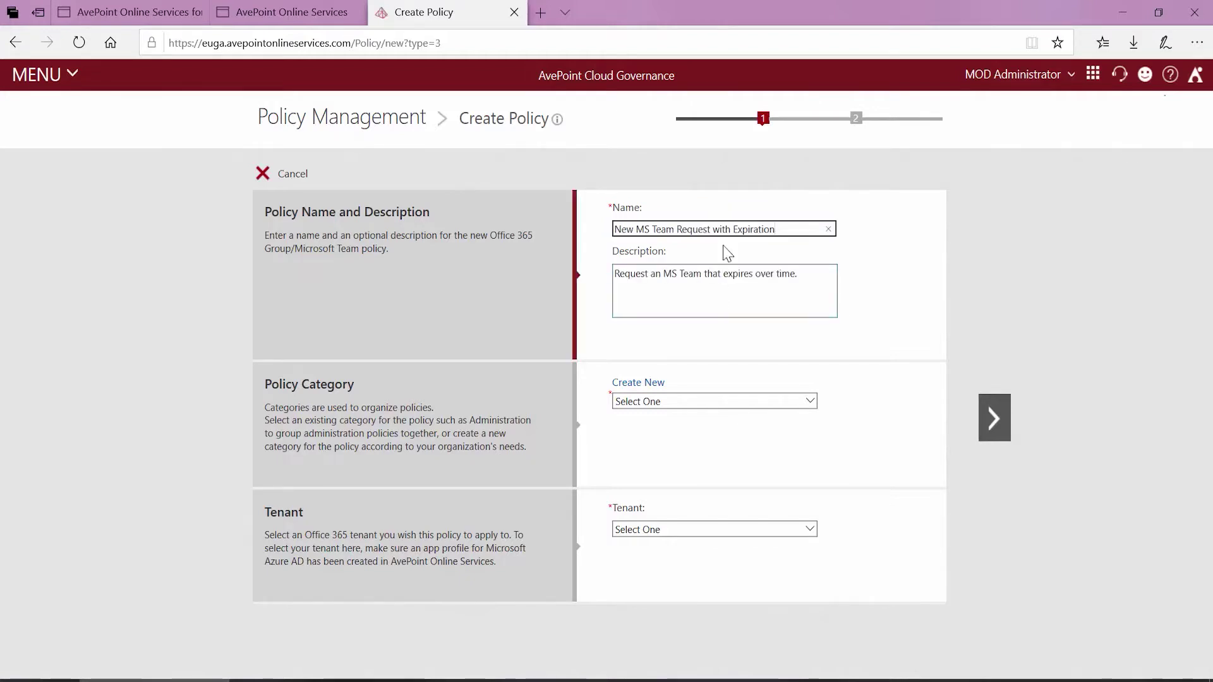
- Assign the policy to the Provisioning category and the Contoso tenant, and continue to the second page of policy settings
{"action": "left_click", "coordinate": [713, 408]}
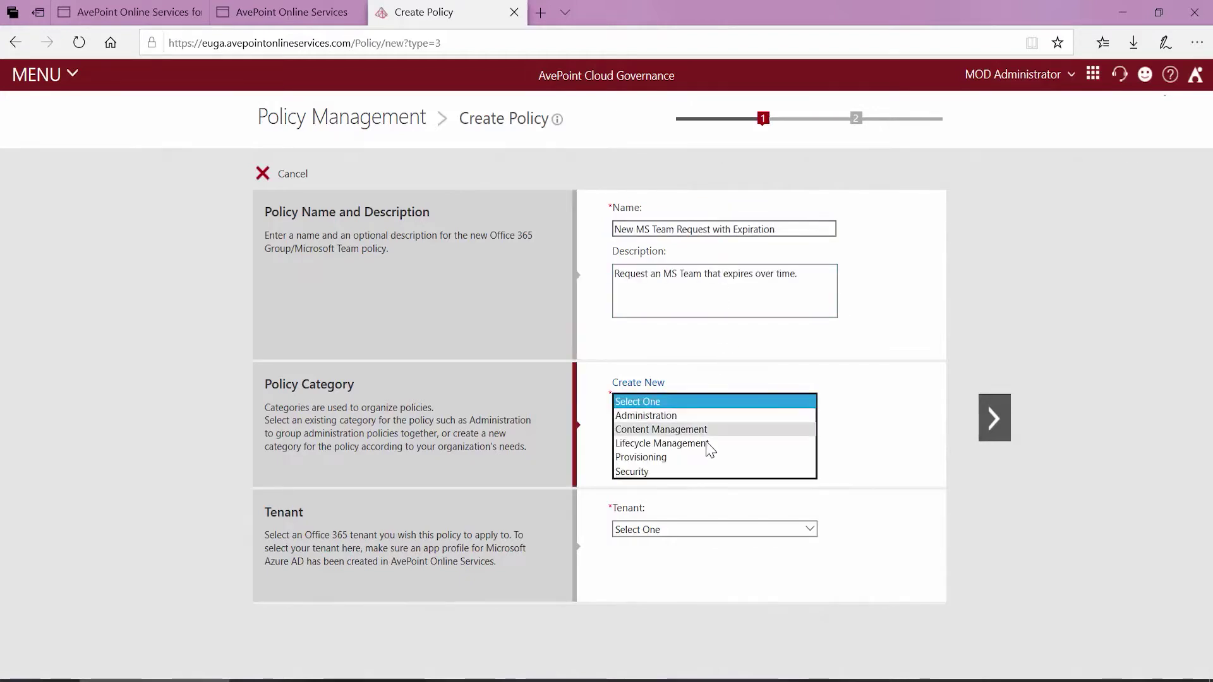
{"action": "left_click", "coordinate": [706, 457]}
{"action": "left_click", "coordinate": [714, 534]}
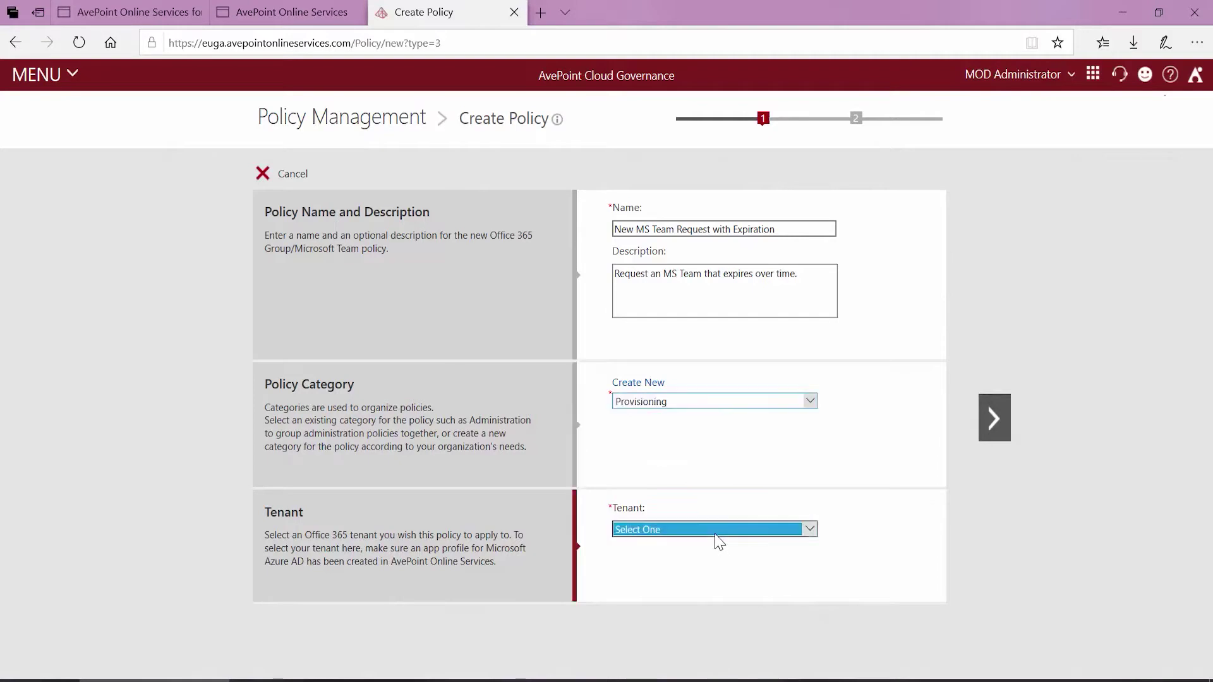
{"action": "left_click", "coordinate": [709, 547]}
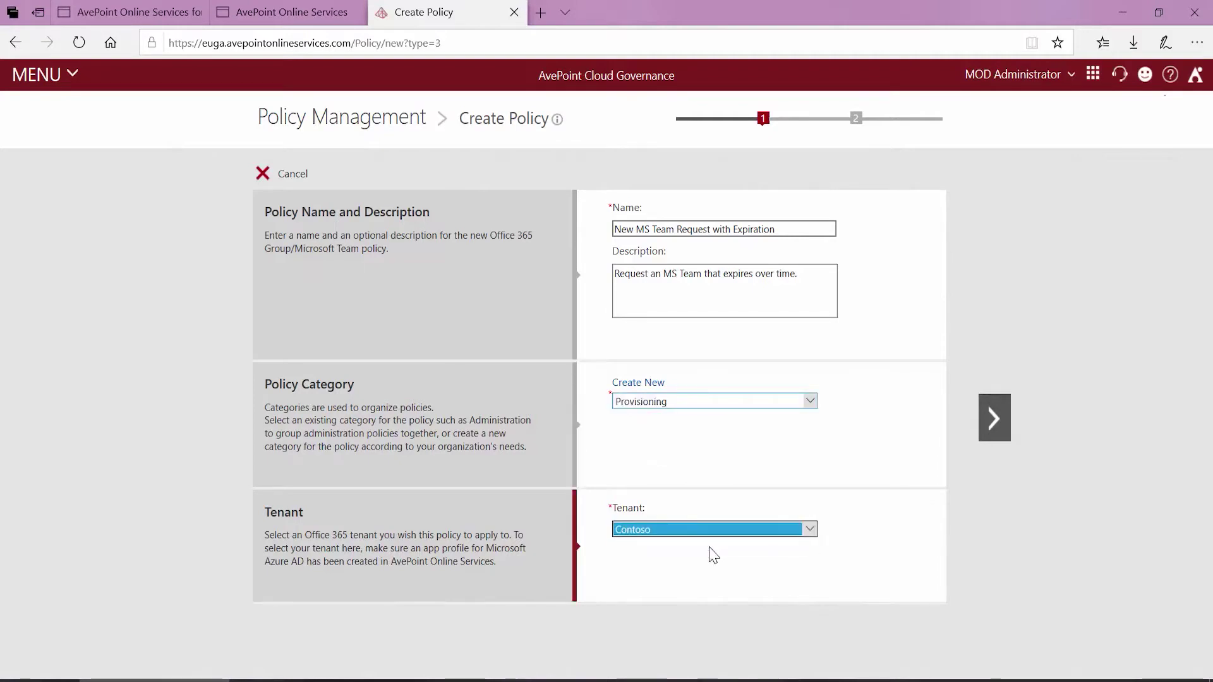
{"action": "left_click", "coordinate": [761, 472]}
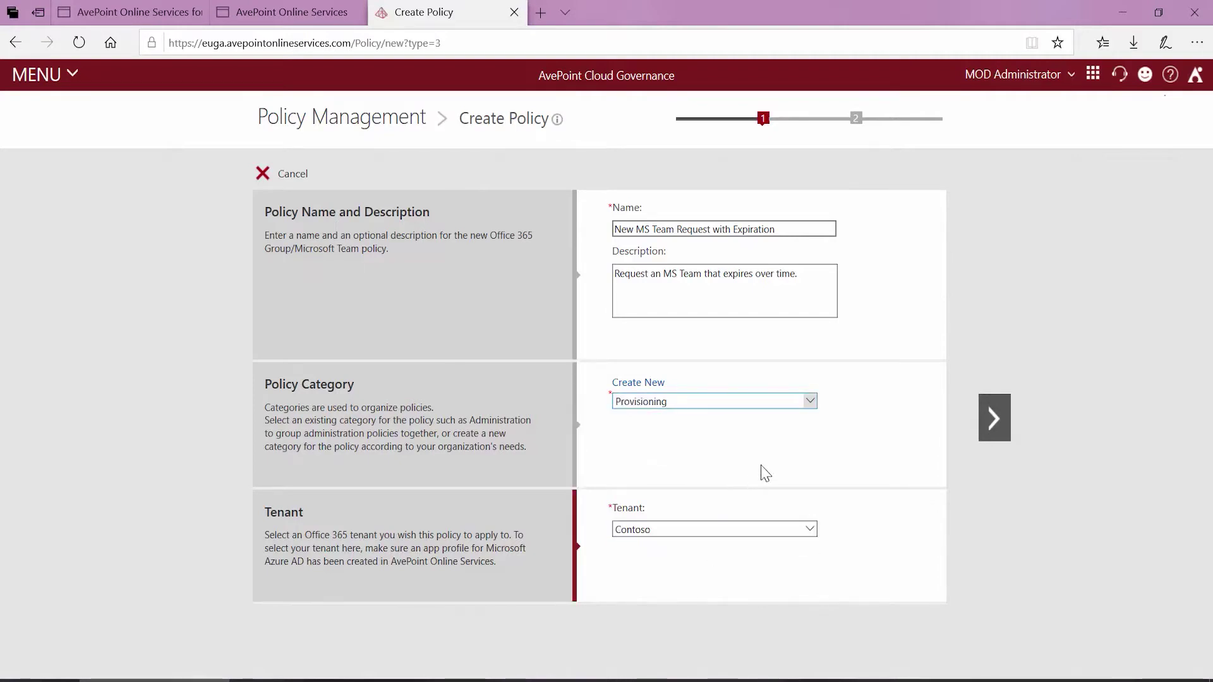
{"action": "left_click", "coordinate": [994, 419]}
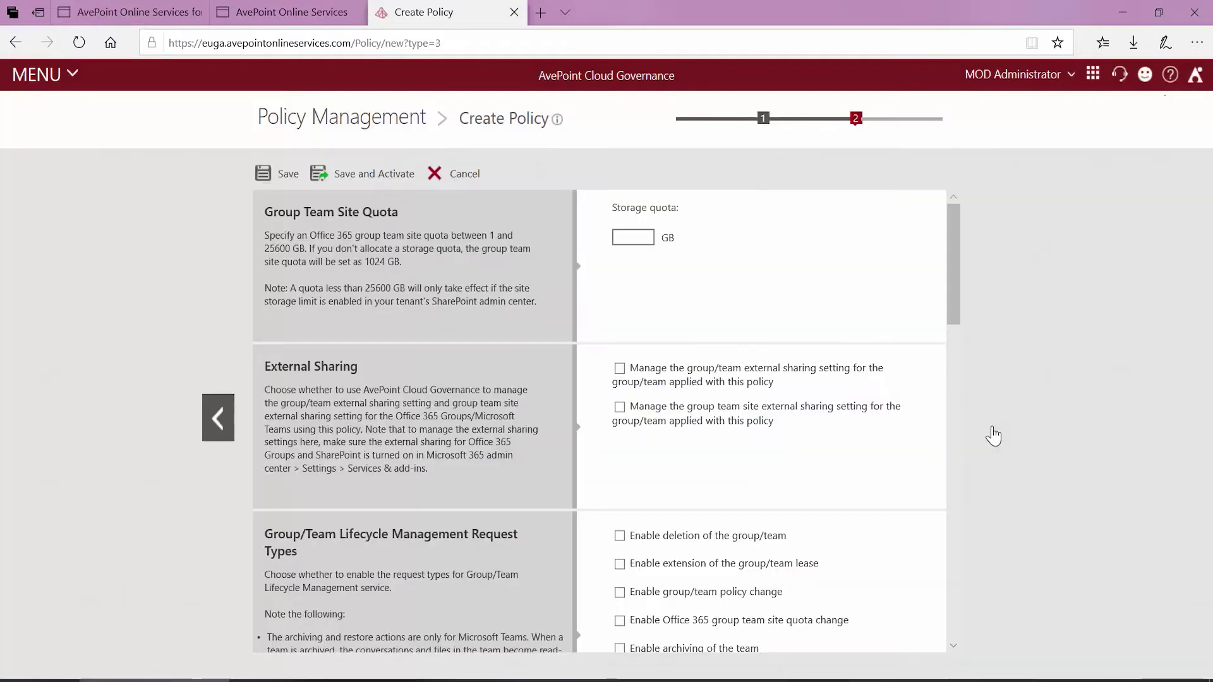
- Enable the group/team inactivity threshold and set it to generate a task after 1 year without activity
{"action": "scroll", "coordinate": [848, 409], "scroll_direction": "down", "scroll_amount": 3}
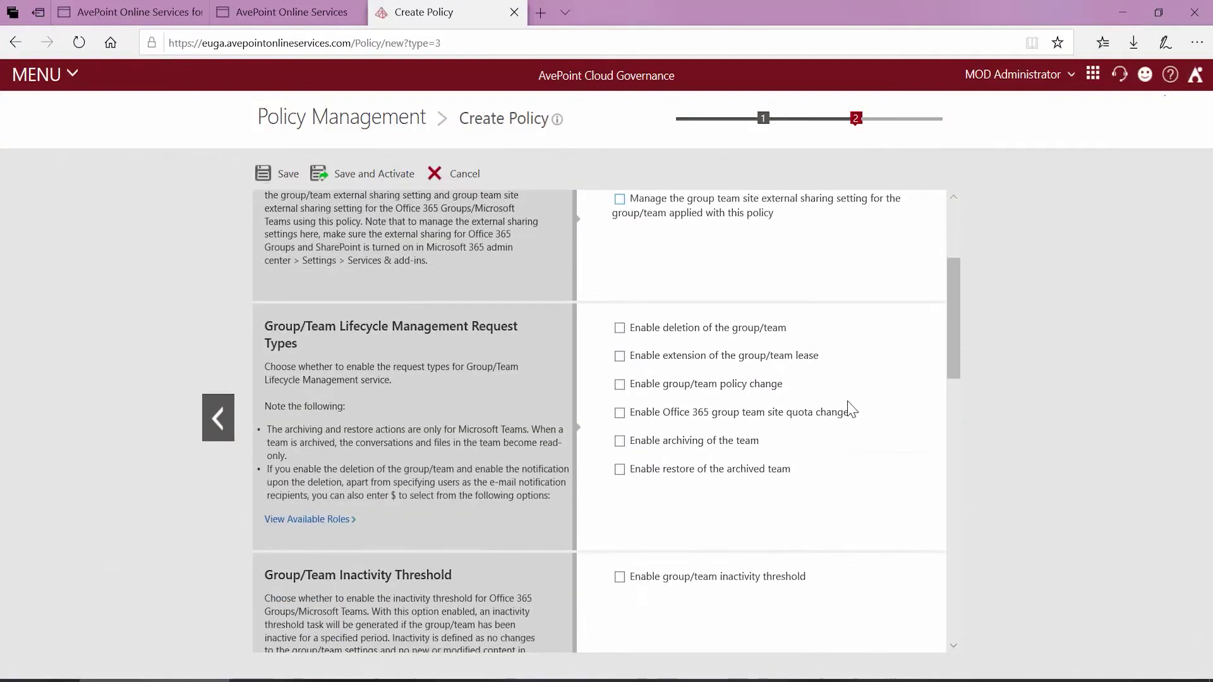
{"action": "scroll", "coordinate": [848, 408], "scroll_direction": "down", "scroll_amount": 4}
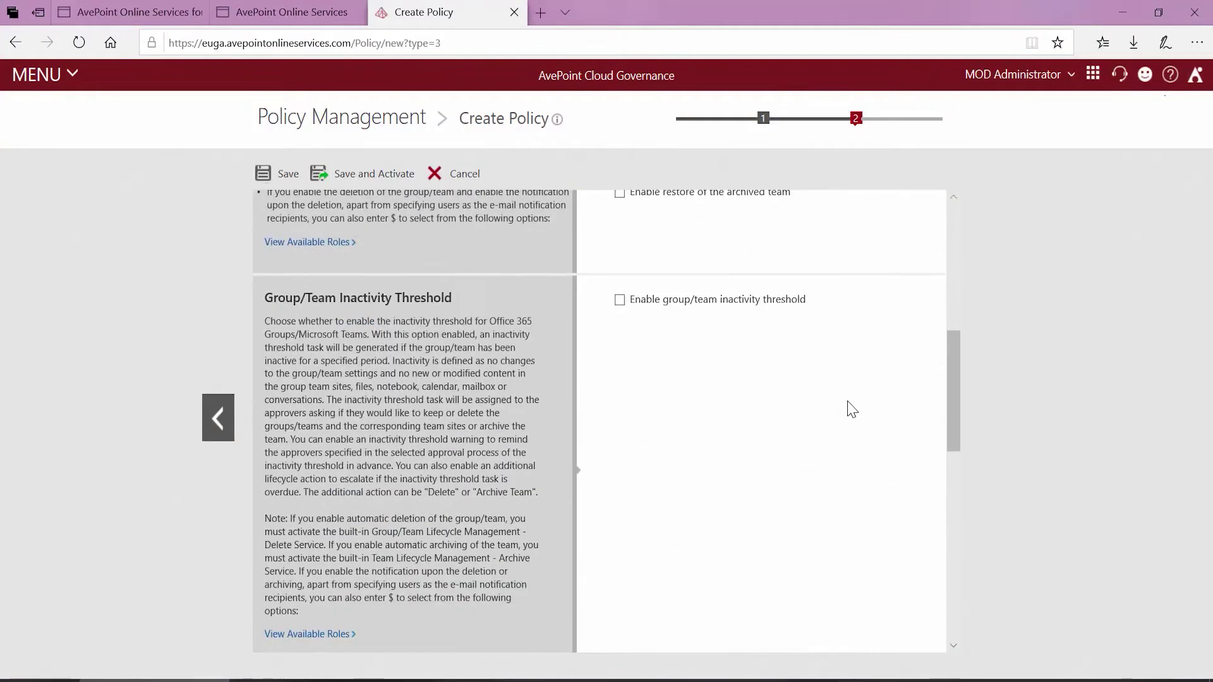
{"action": "scroll", "coordinate": [848, 408], "scroll_direction": "down", "scroll_amount": 1}
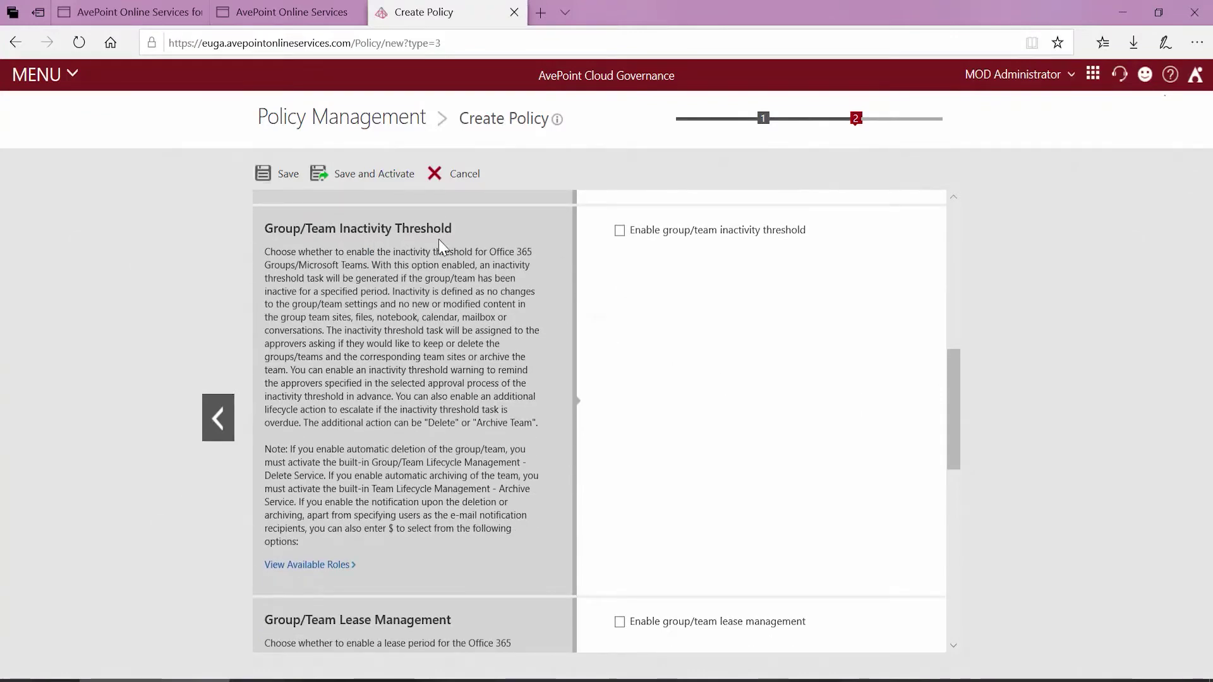
{"action": "scroll", "coordinate": [661, 352], "scroll_direction": "down", "scroll_amount": 3}
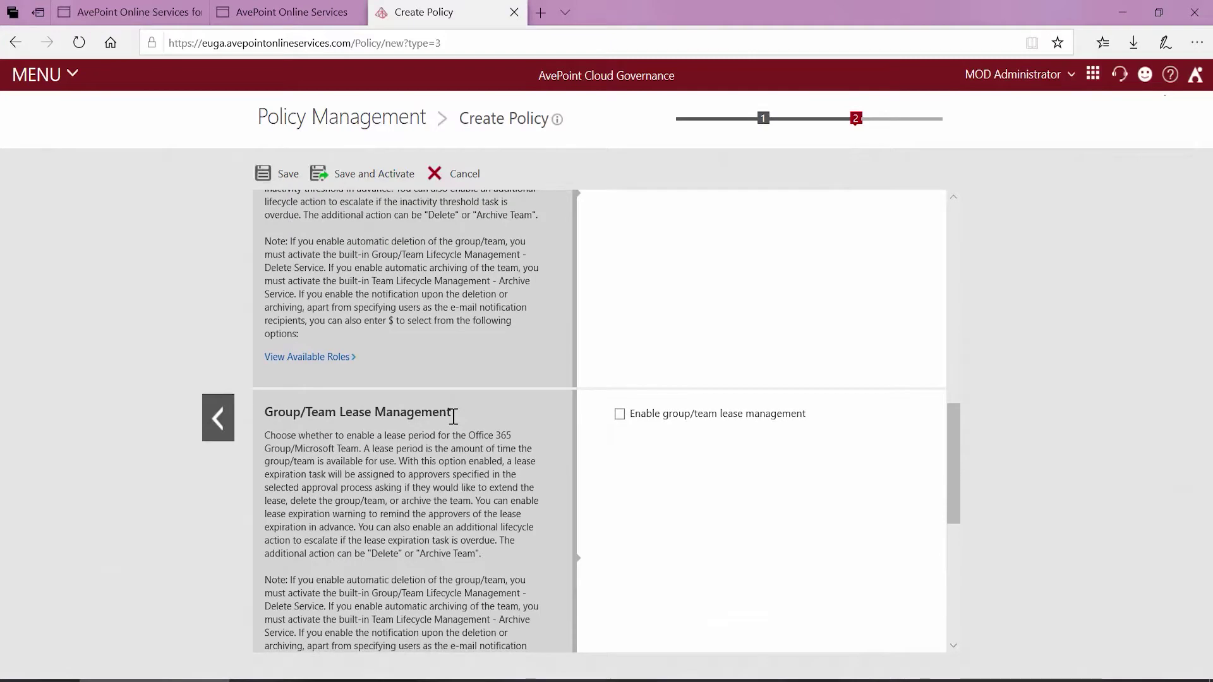
{"action": "scroll", "coordinate": [840, 433], "scroll_direction": "up", "scroll_amount": 2}
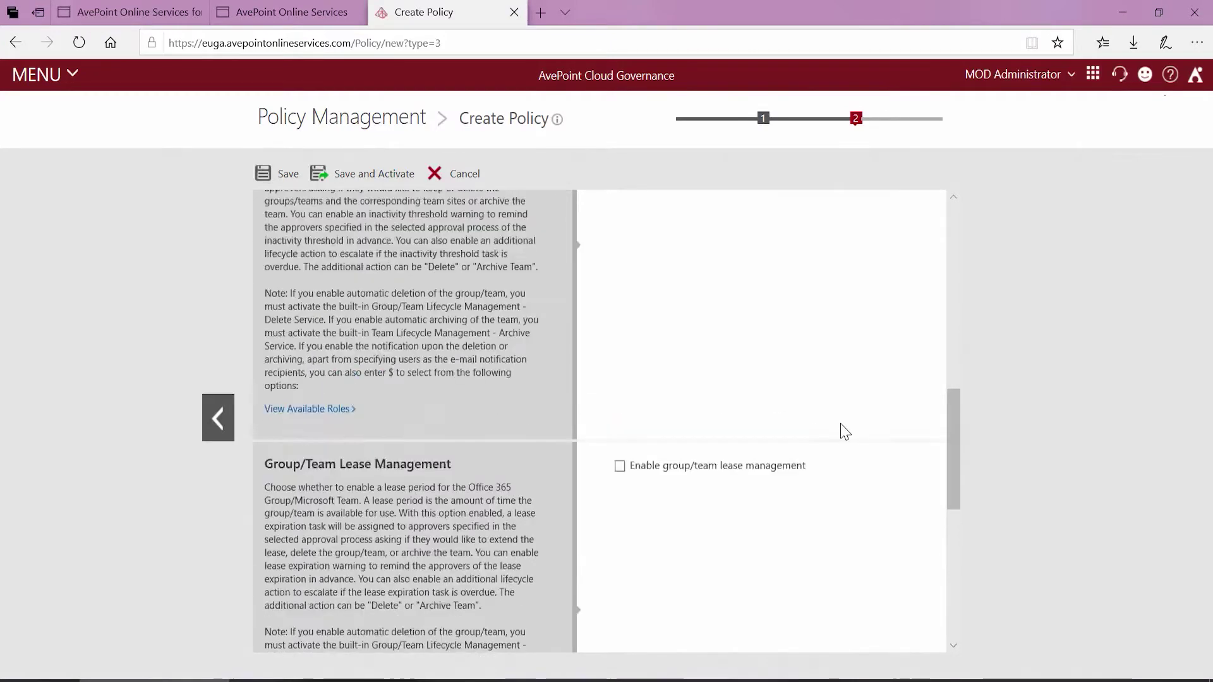
{"action": "scroll", "coordinate": [846, 432], "scroll_direction": "up", "scroll_amount": 1}
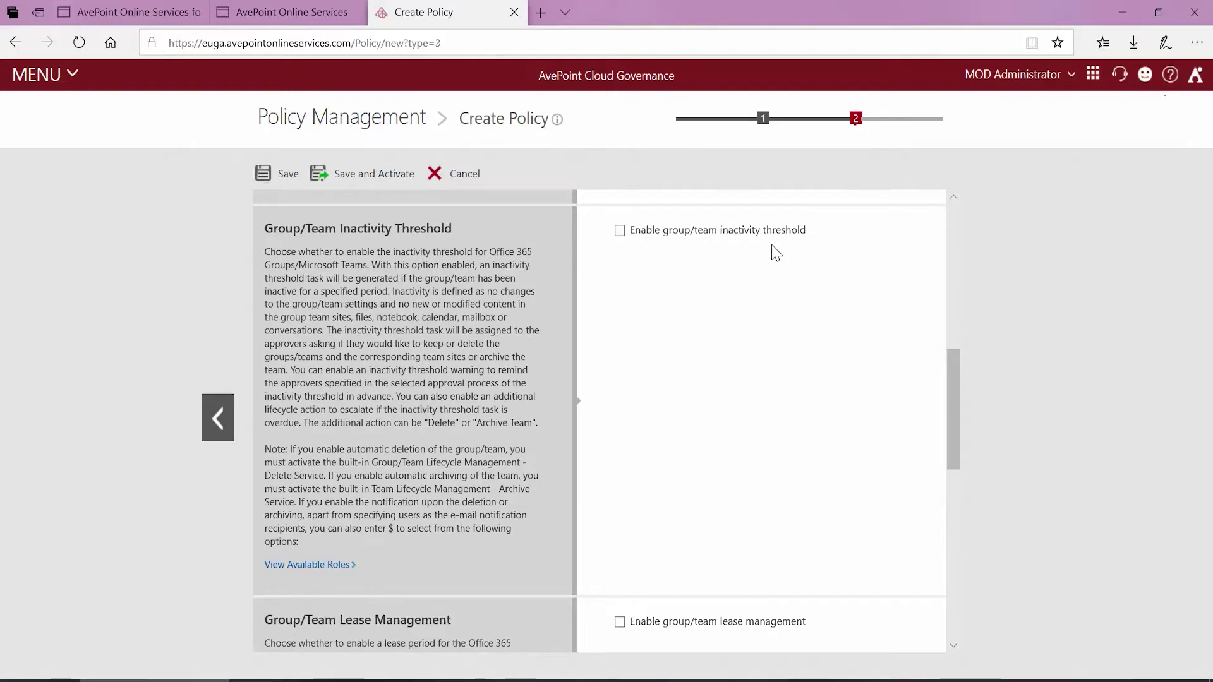
{"action": "left_click", "coordinate": [620, 232]}
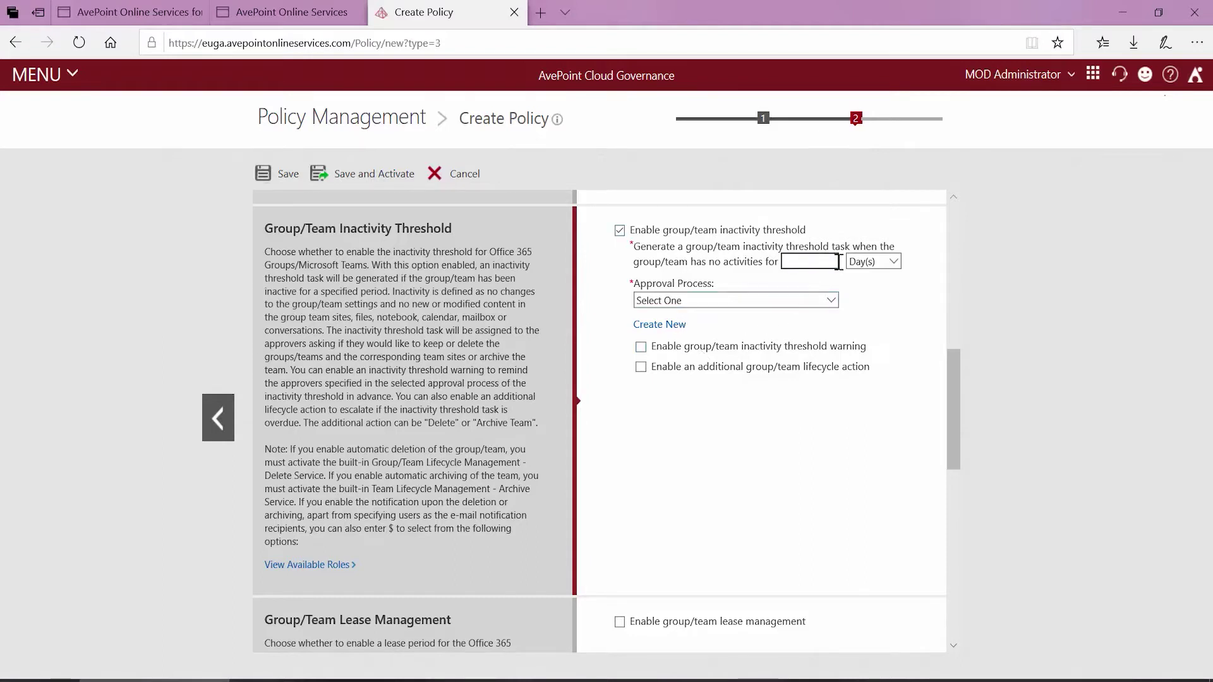
{"action": "left_click", "coordinate": [893, 262]}
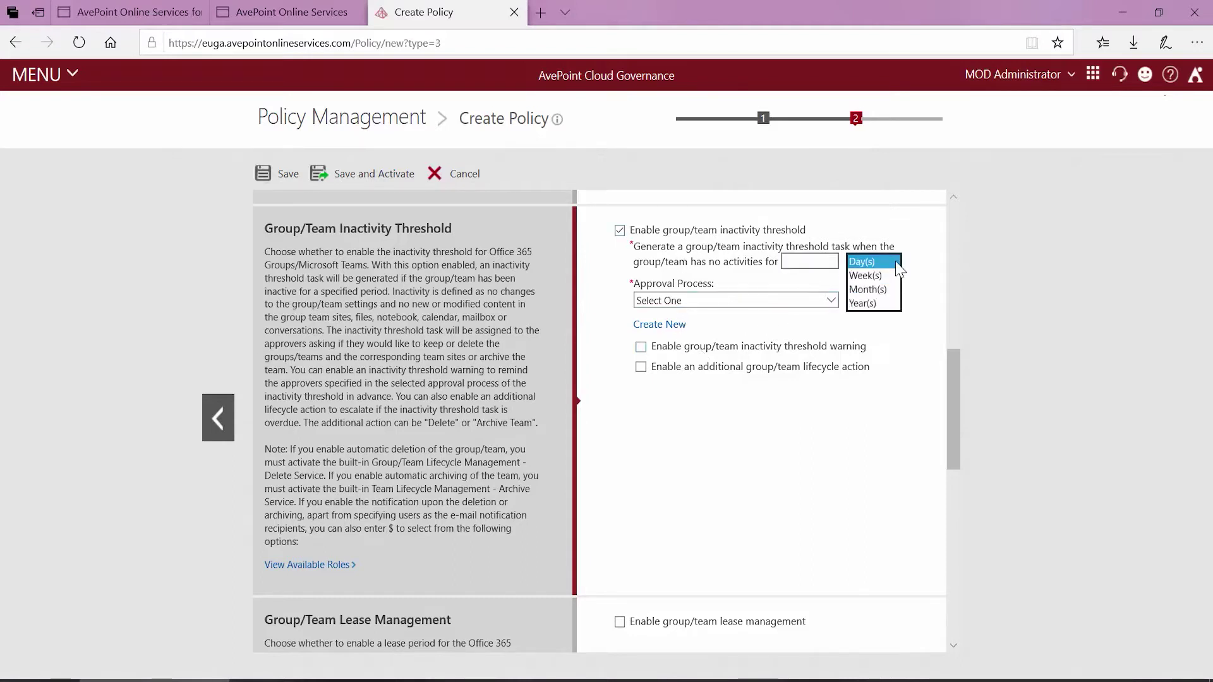
{"action": "left_click", "coordinate": [893, 304]}
{"action": "left_click", "coordinate": [811, 264]}
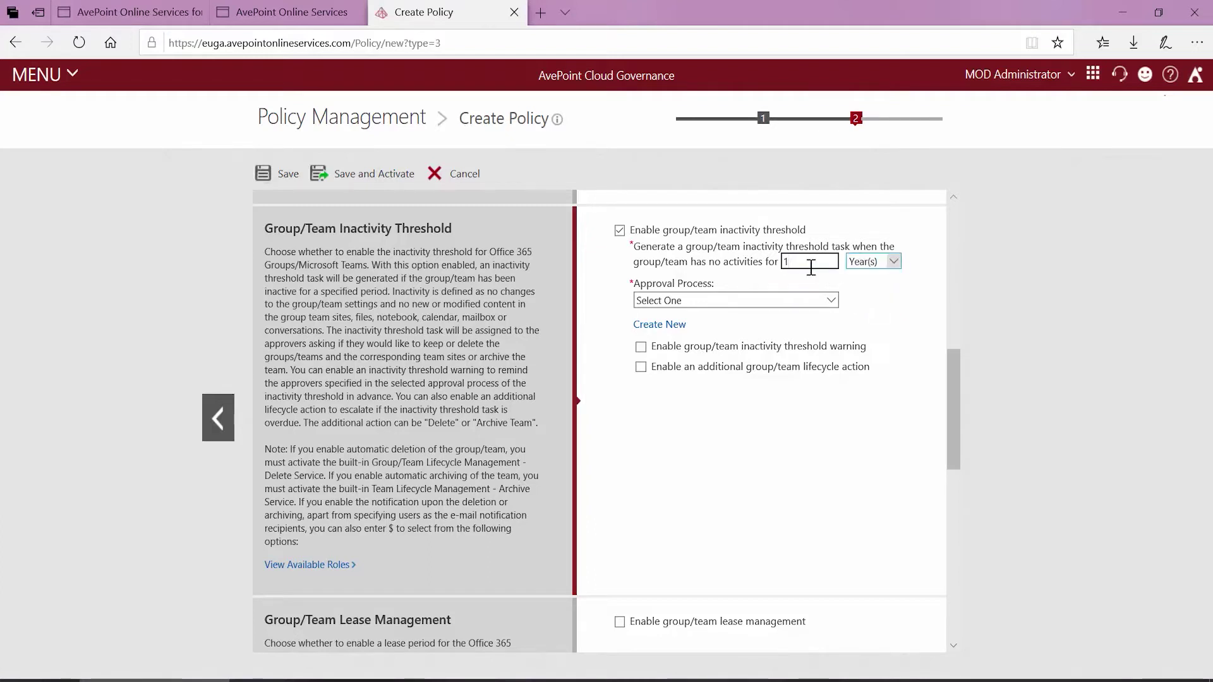
- Set the threshold's approval process to Groups/Teams Lease and Inactivity Approval and enable its warning with the Lease Reminder profile
{"action": "left_click", "coordinate": [833, 302]}
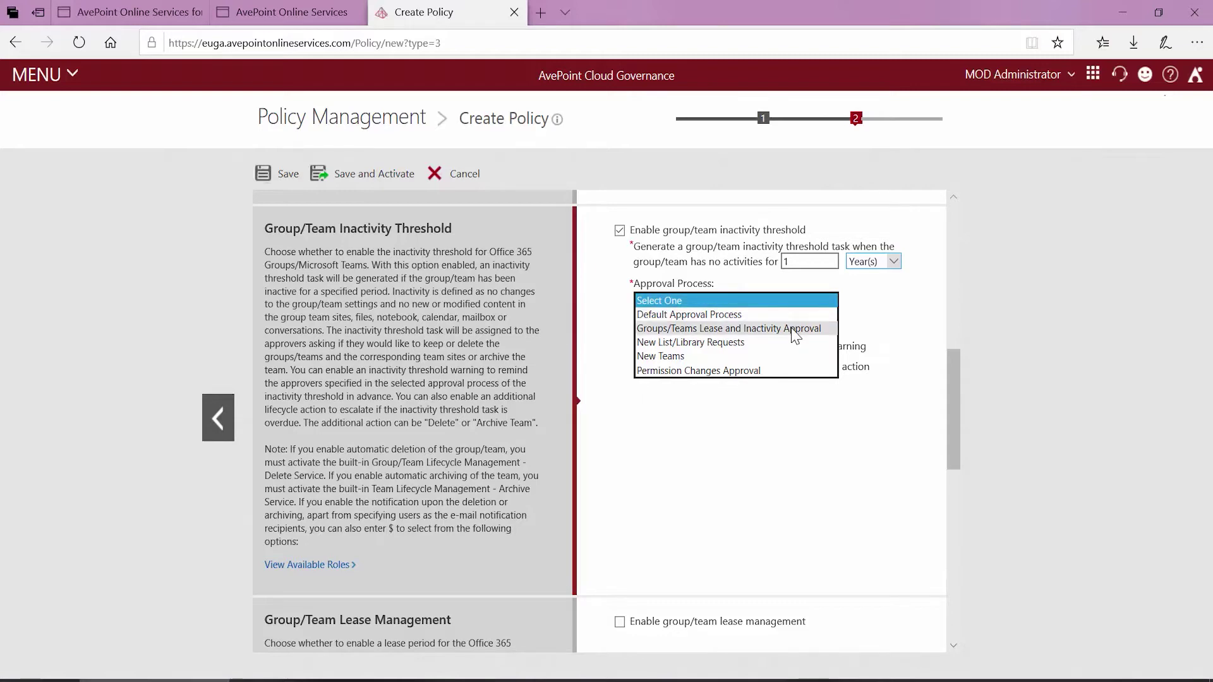
{"action": "left_click", "coordinate": [794, 330]}
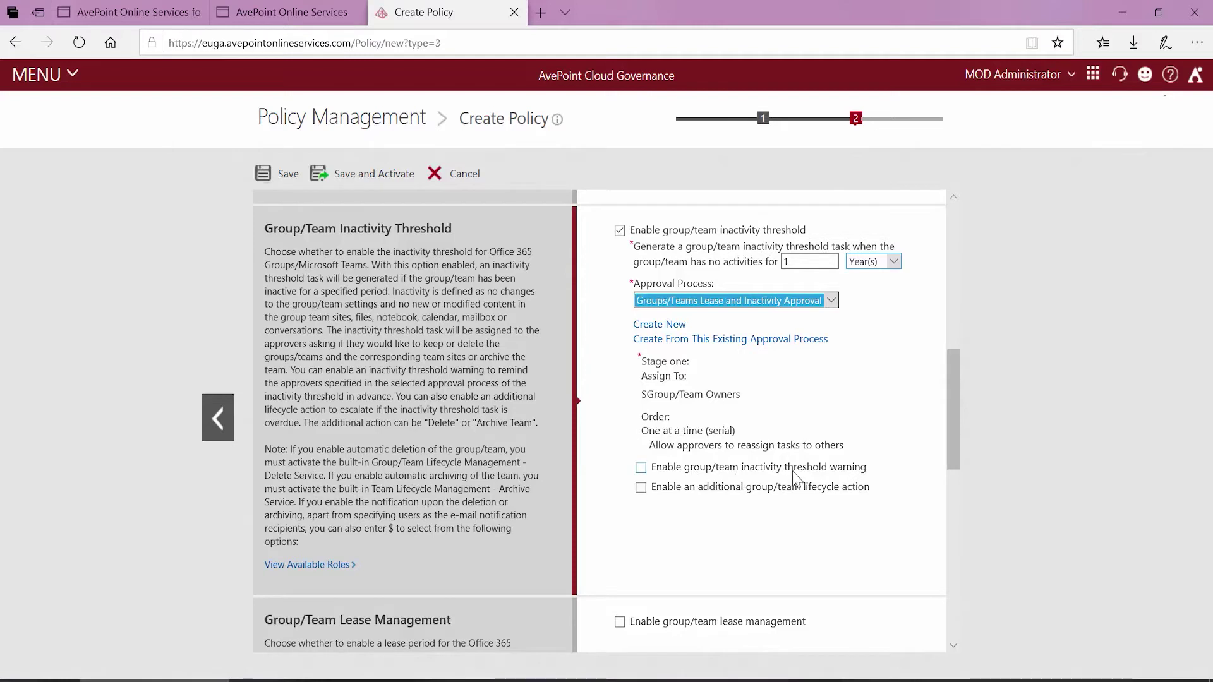
{"action": "left_click", "coordinate": [821, 474]}
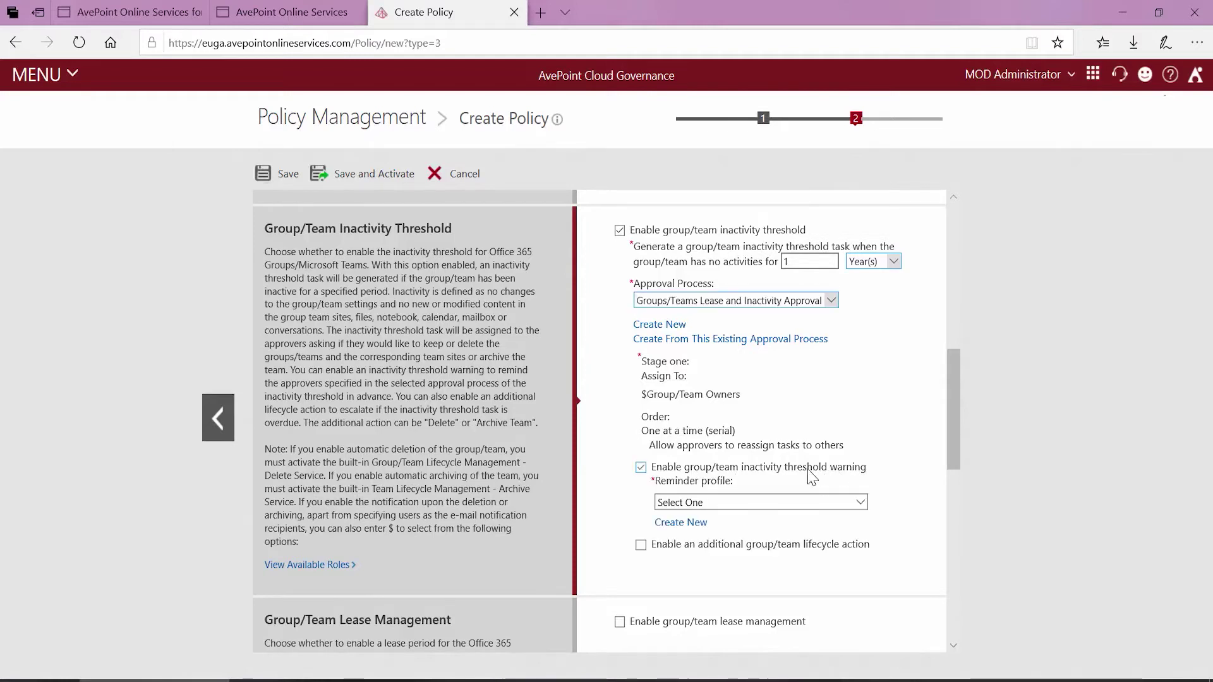
{"action": "left_click", "coordinate": [785, 505]}
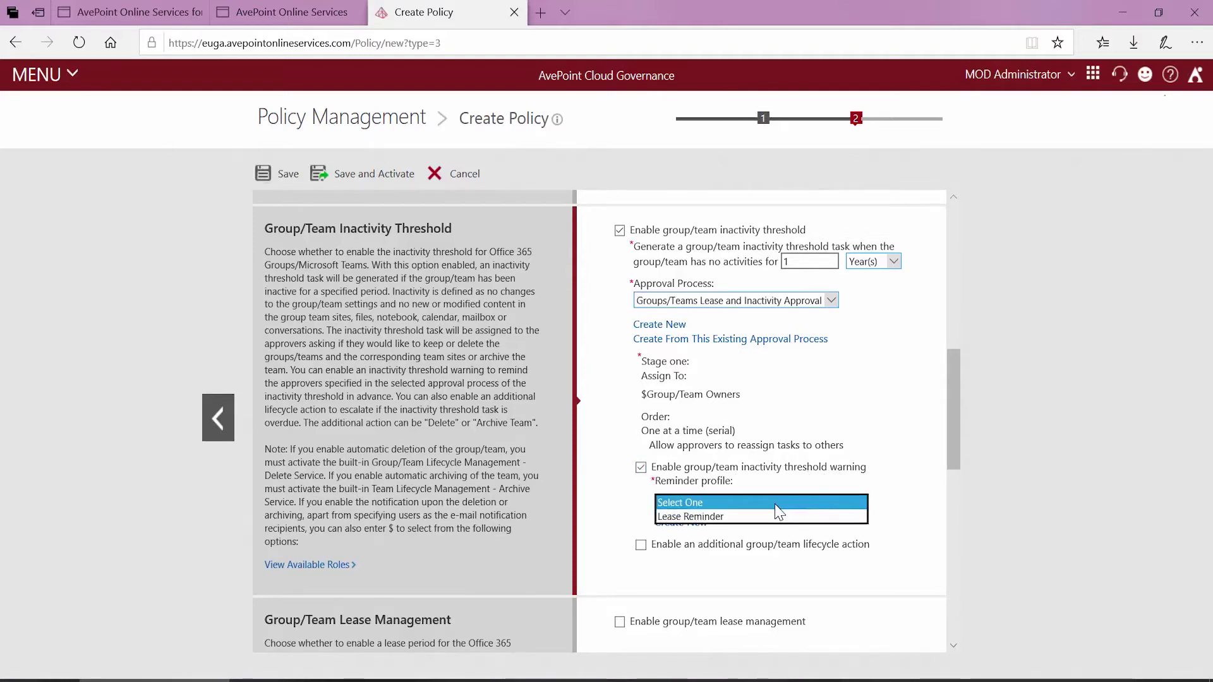
{"action": "left_click", "coordinate": [748, 522]}
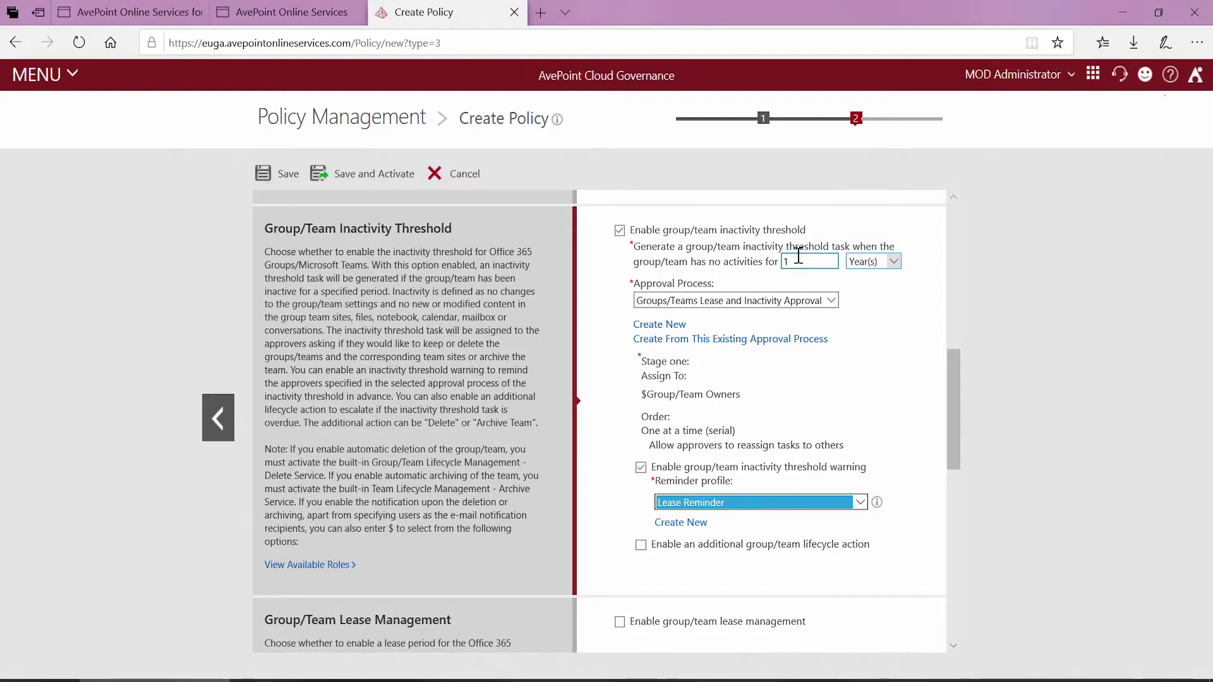
- Enable an additional lifecycle action that automatically deletes the group/team if the inactivity threshold task is not completed after 14 days
{"action": "left_click", "coordinate": [807, 548]}
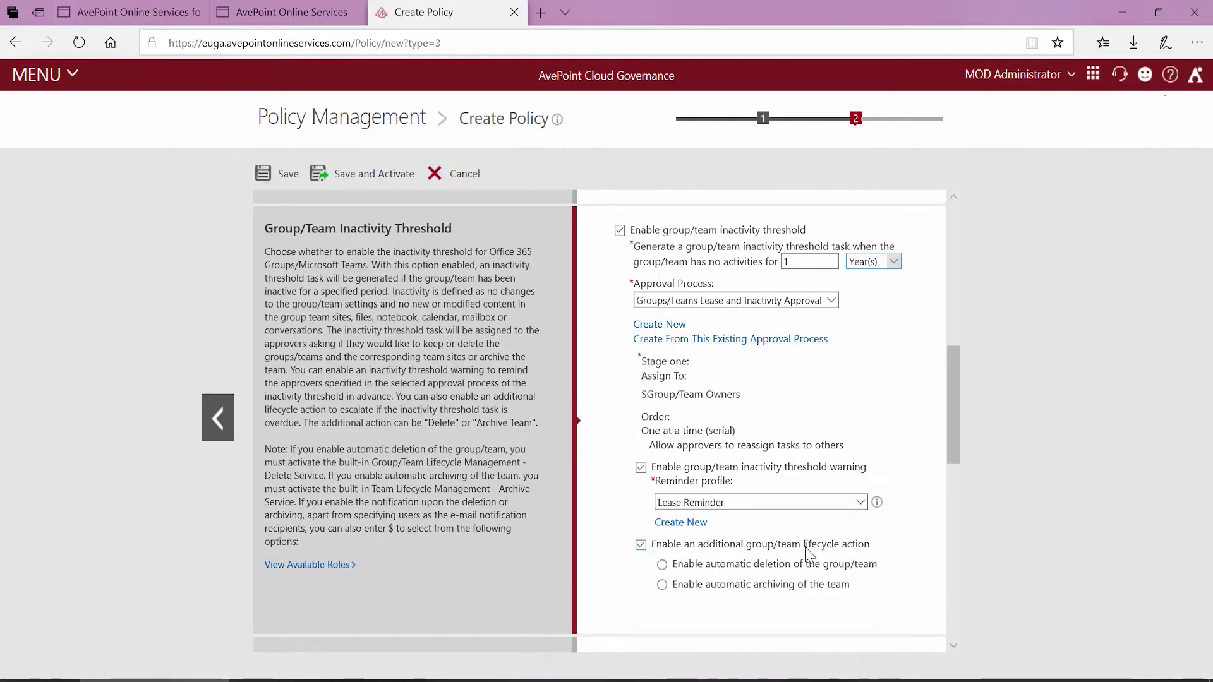
{"action": "scroll", "coordinate": [807, 550], "scroll_direction": "down", "scroll_amount": 1}
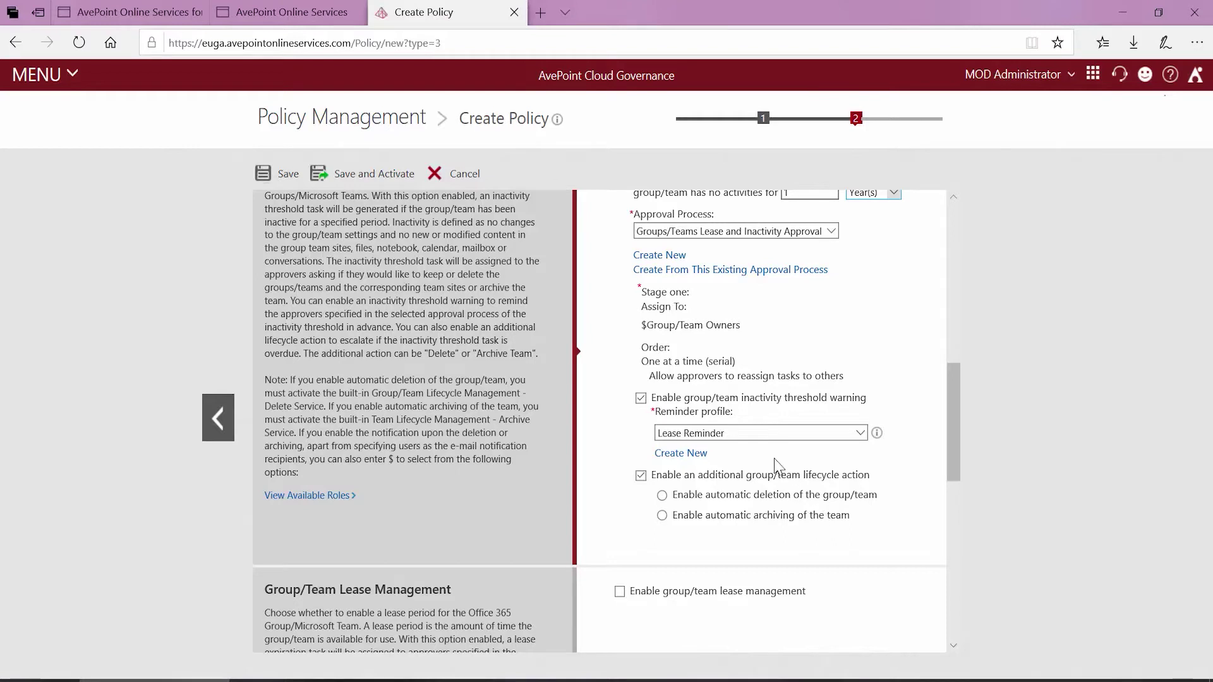
{"action": "scroll", "coordinate": [772, 489], "scroll_direction": "up", "scroll_amount": 1}
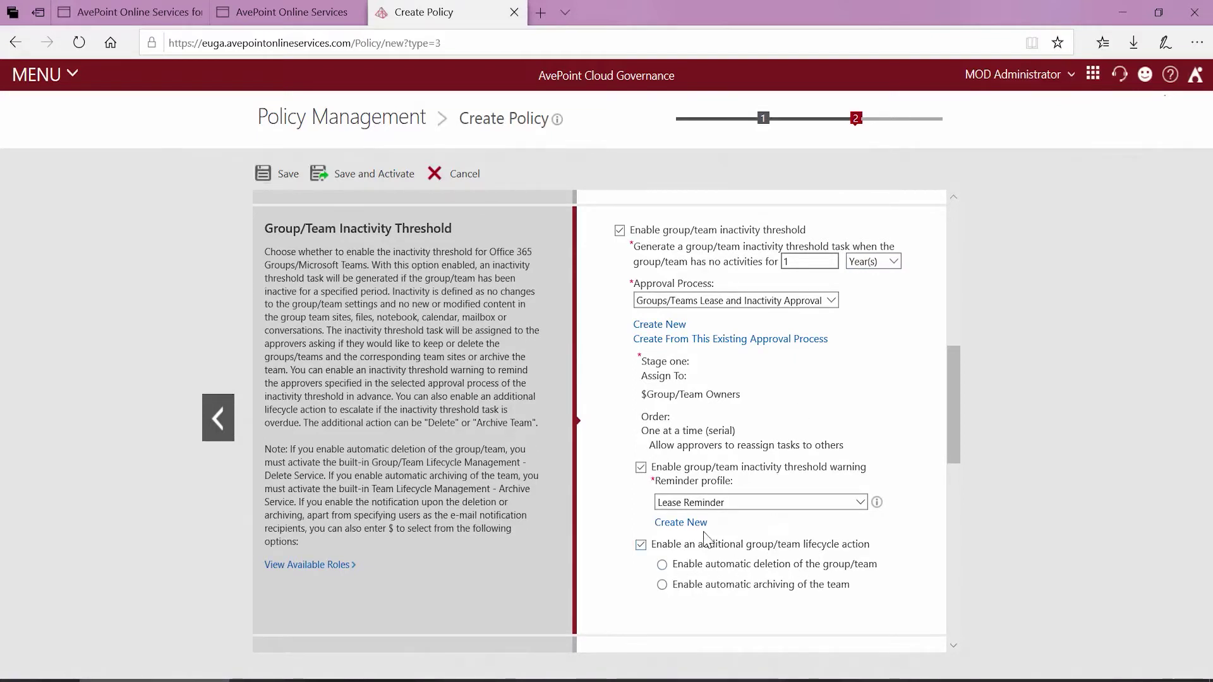
{"action": "left_click", "coordinate": [662, 565]}
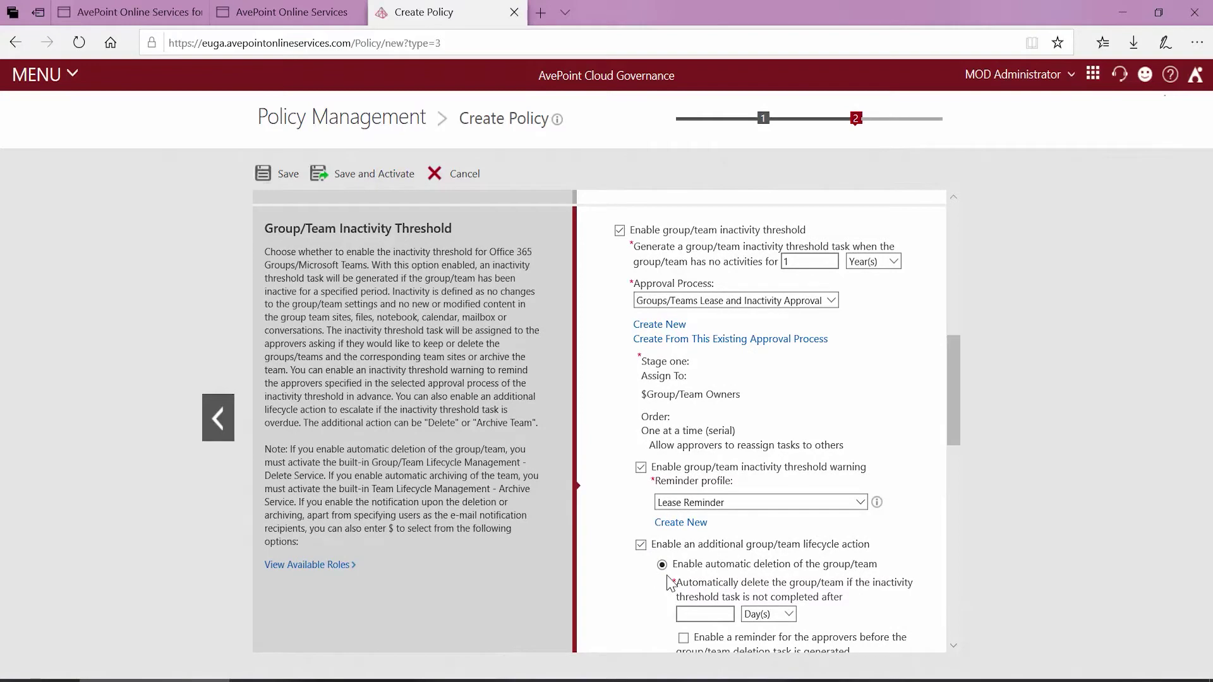
{"action": "scroll", "coordinate": [628, 513], "scroll_direction": "down", "scroll_amount": 2}
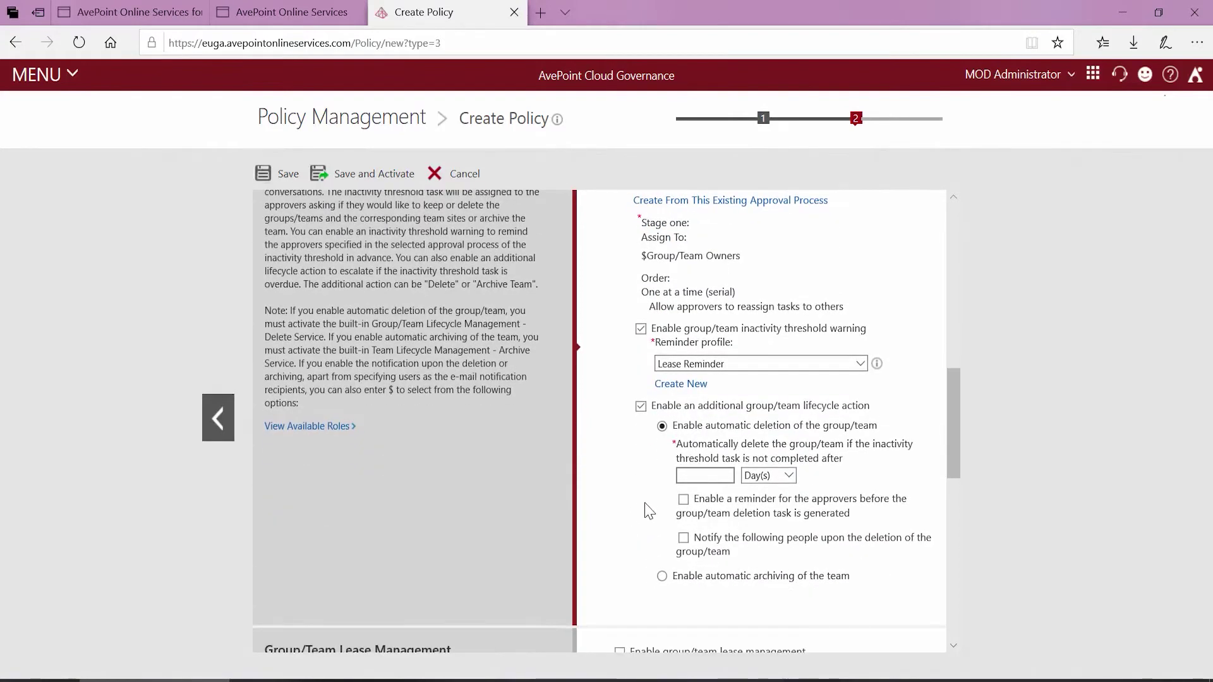
{"action": "left_click", "coordinate": [686, 478]}
{"action": "left_click", "coordinate": [727, 475]}
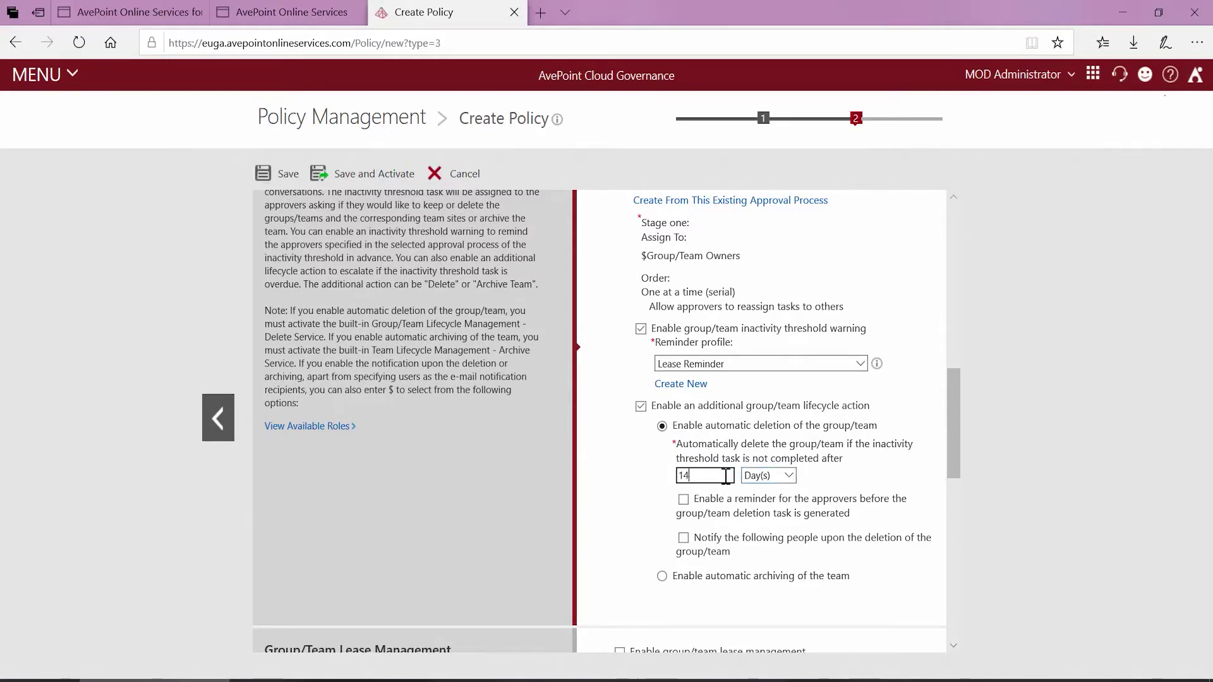
- Enable the approver reminder before the group/team deletion task is generated, using the Lease Reminder profile
{"action": "left_click", "coordinate": [683, 499]}
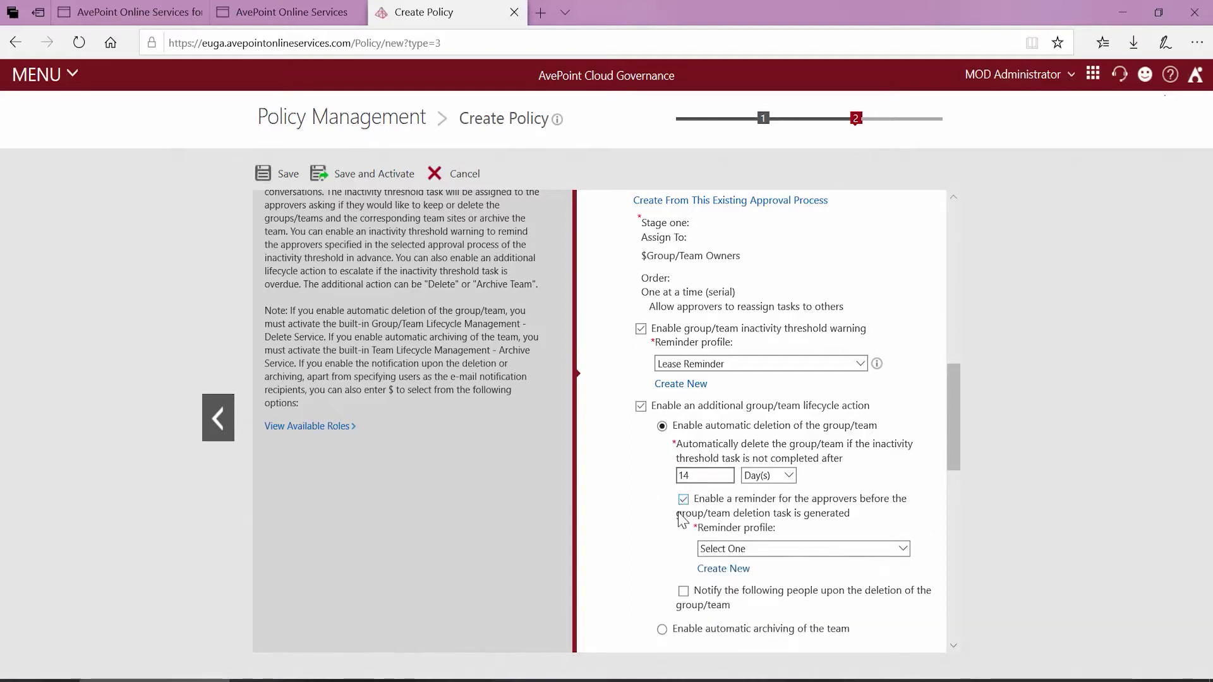
{"action": "left_click", "coordinate": [800, 550]}
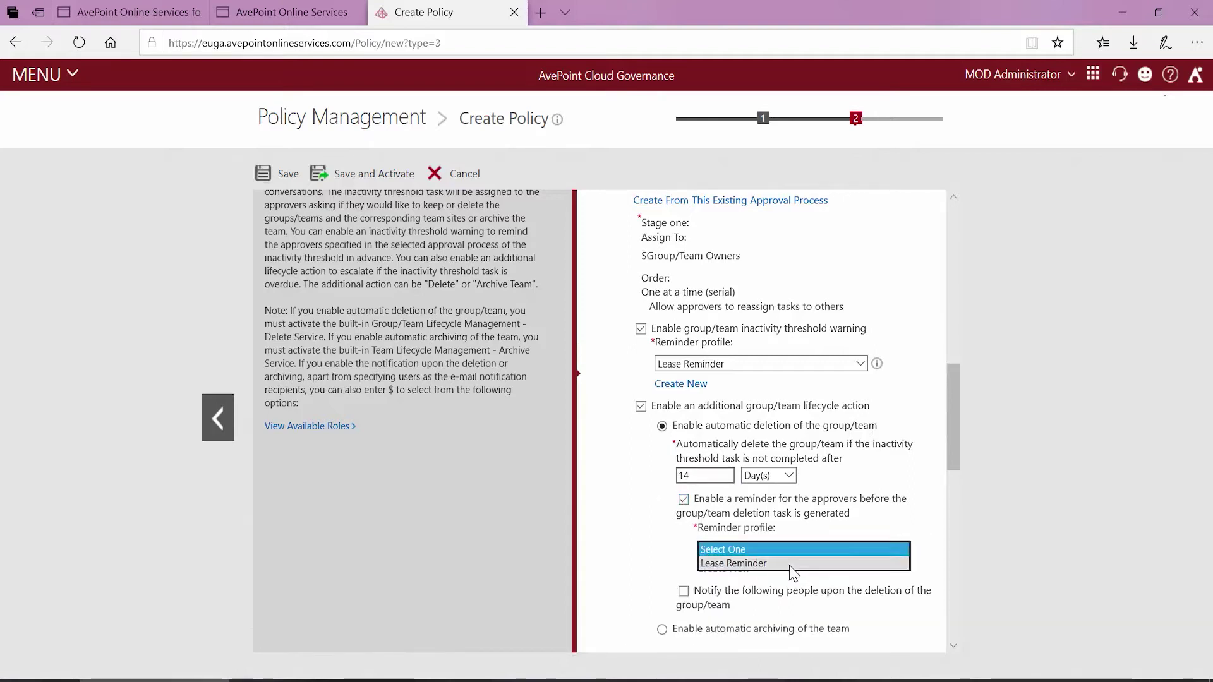
{"action": "left_click", "coordinate": [789, 569]}
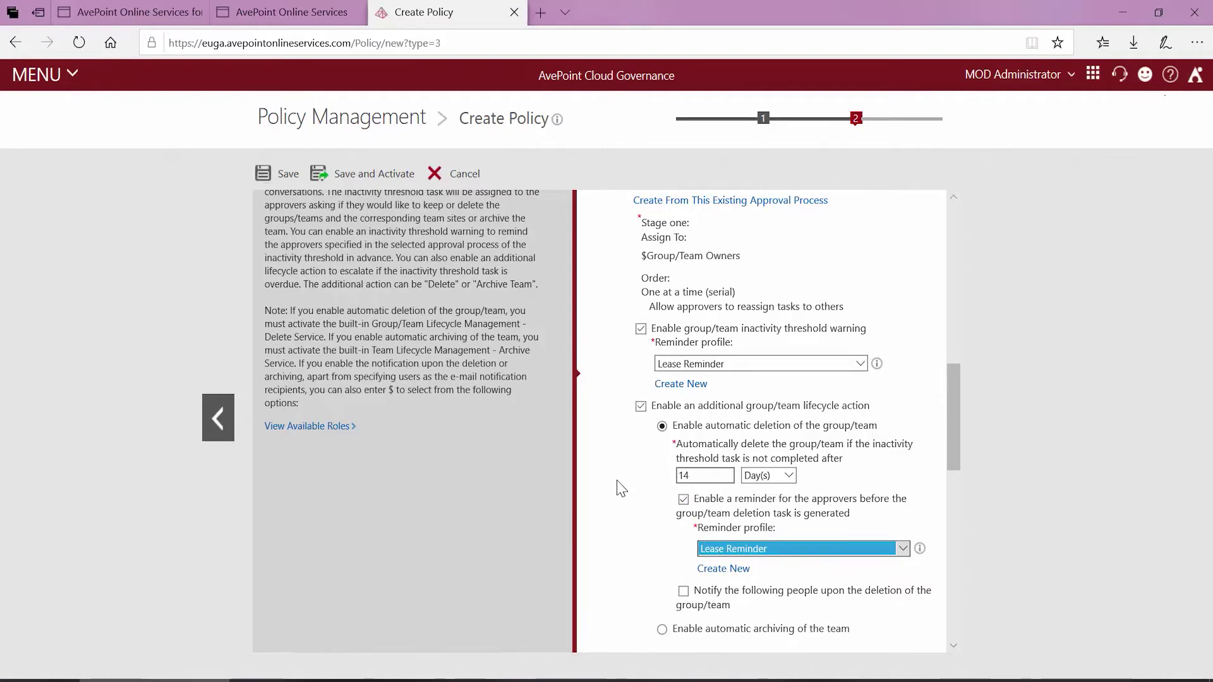
{"action": "scroll", "coordinate": [623, 488], "scroll_direction": "up", "scroll_amount": 3}
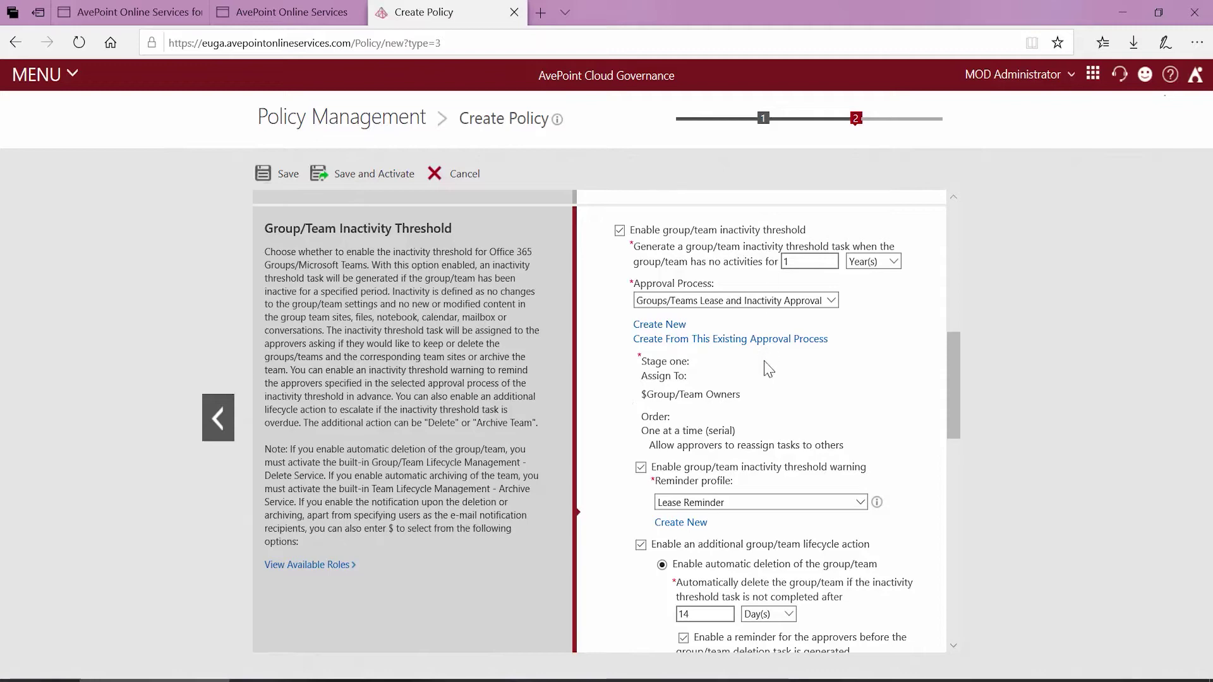
- Enable group/team lease management with a lease period of 6 months and the Groups/Teams Lease and Inactivity Approval process
{"action": "scroll", "coordinate": [768, 370], "scroll_direction": "down", "scroll_amount": 2}
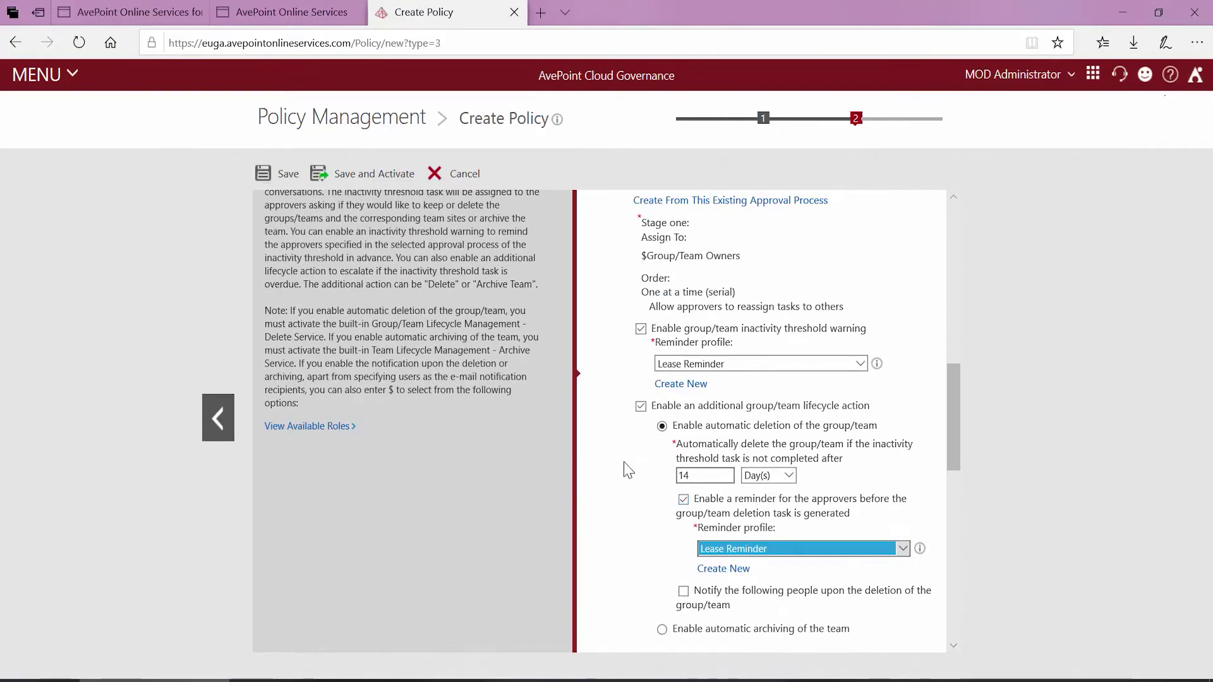
{"action": "scroll", "coordinate": [623, 466], "scroll_direction": "down", "scroll_amount": 1}
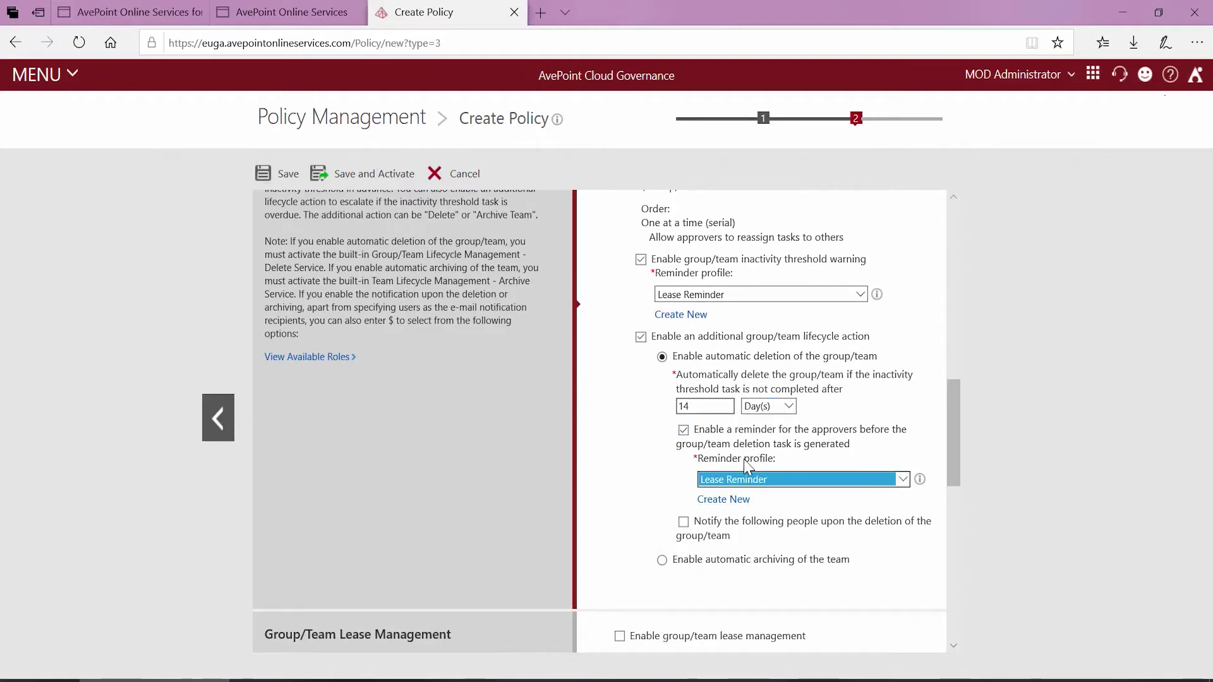
{"action": "left_click", "coordinate": [627, 455]}
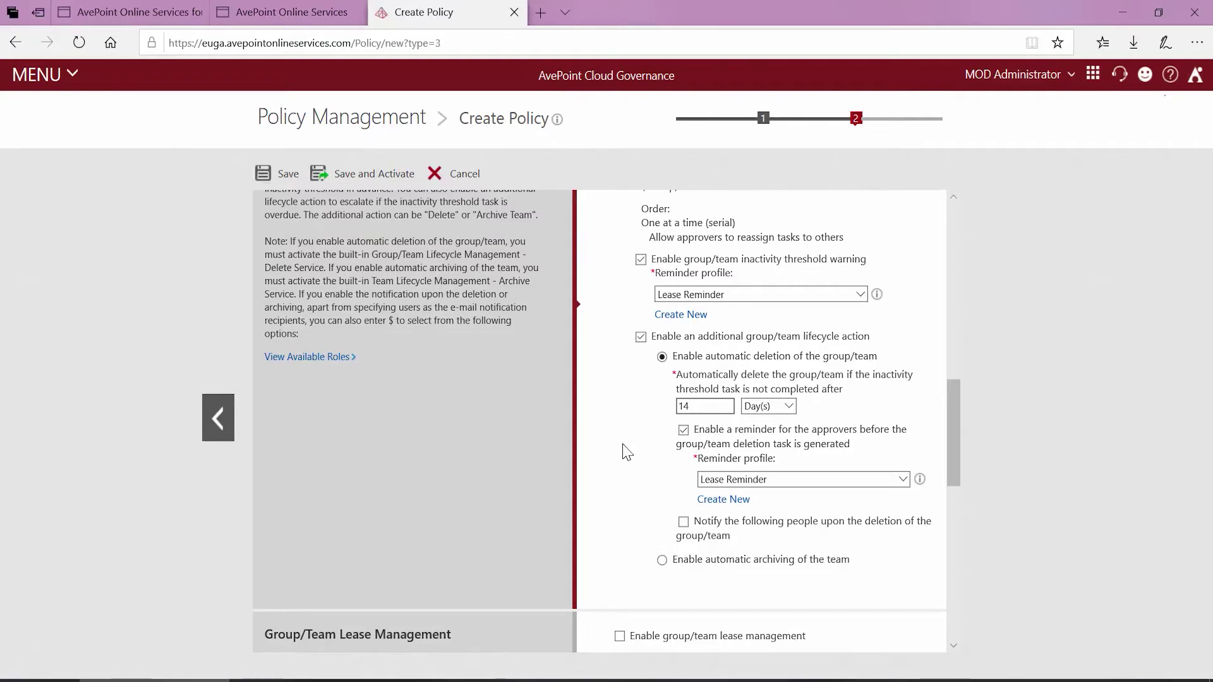
{"action": "scroll", "coordinate": [625, 452], "scroll_direction": "down", "scroll_amount": 3}
{"action": "scroll", "coordinate": [625, 453], "scroll_direction": "down", "scroll_amount": 2}
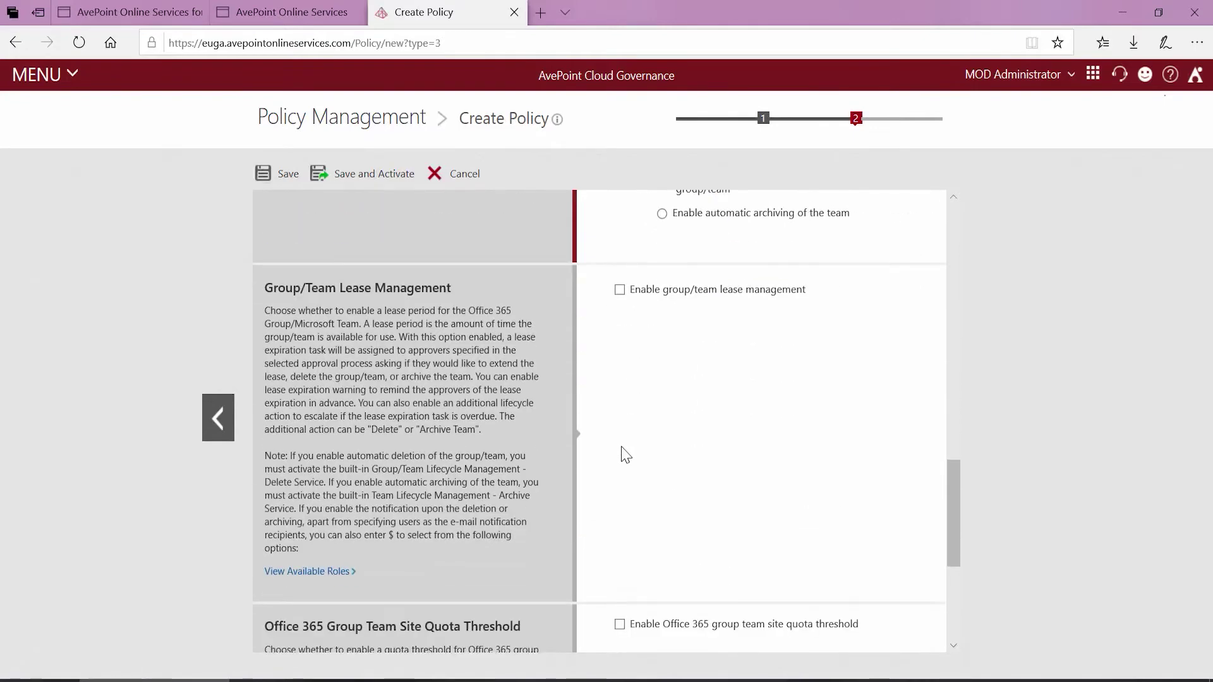
{"action": "left_click", "coordinate": [619, 290]}
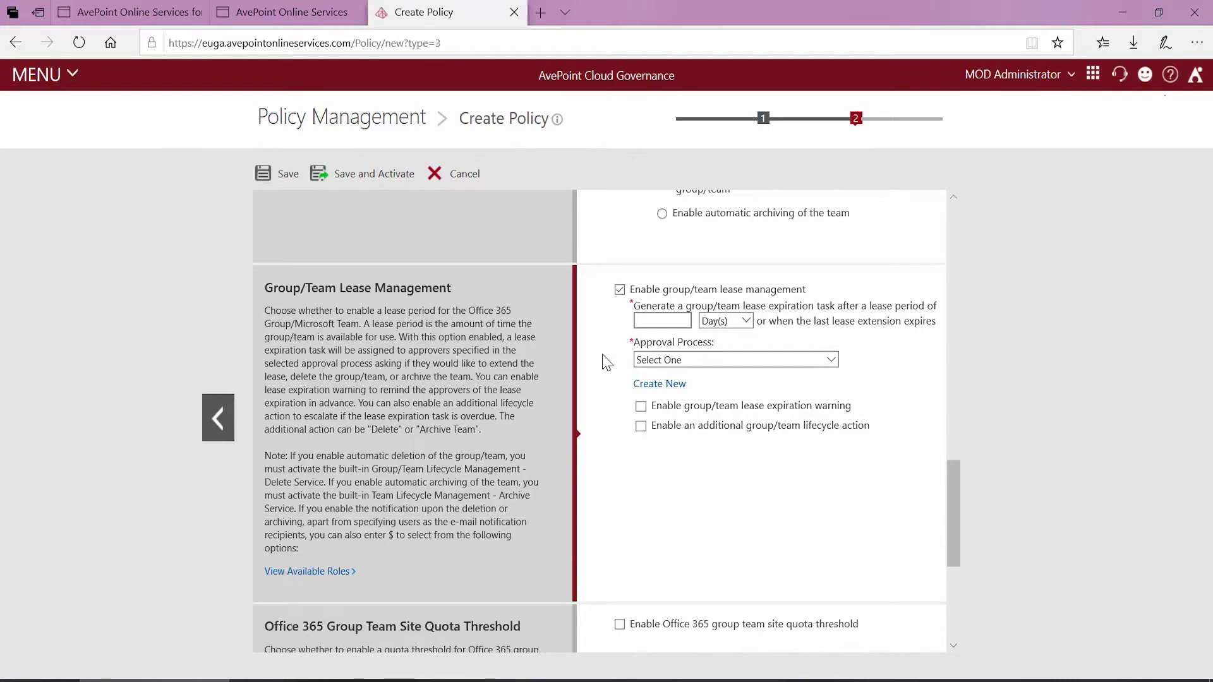
{"action": "left_click", "coordinate": [746, 321]}
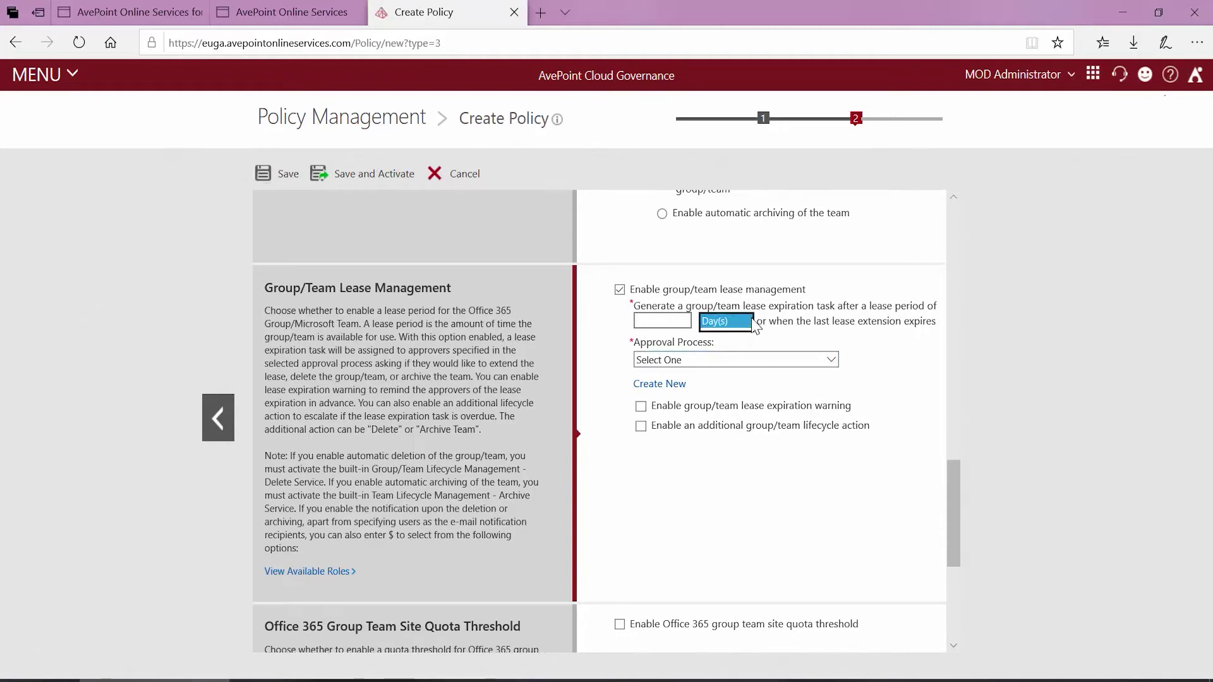
{"action": "left_click", "coordinate": [715, 349]}
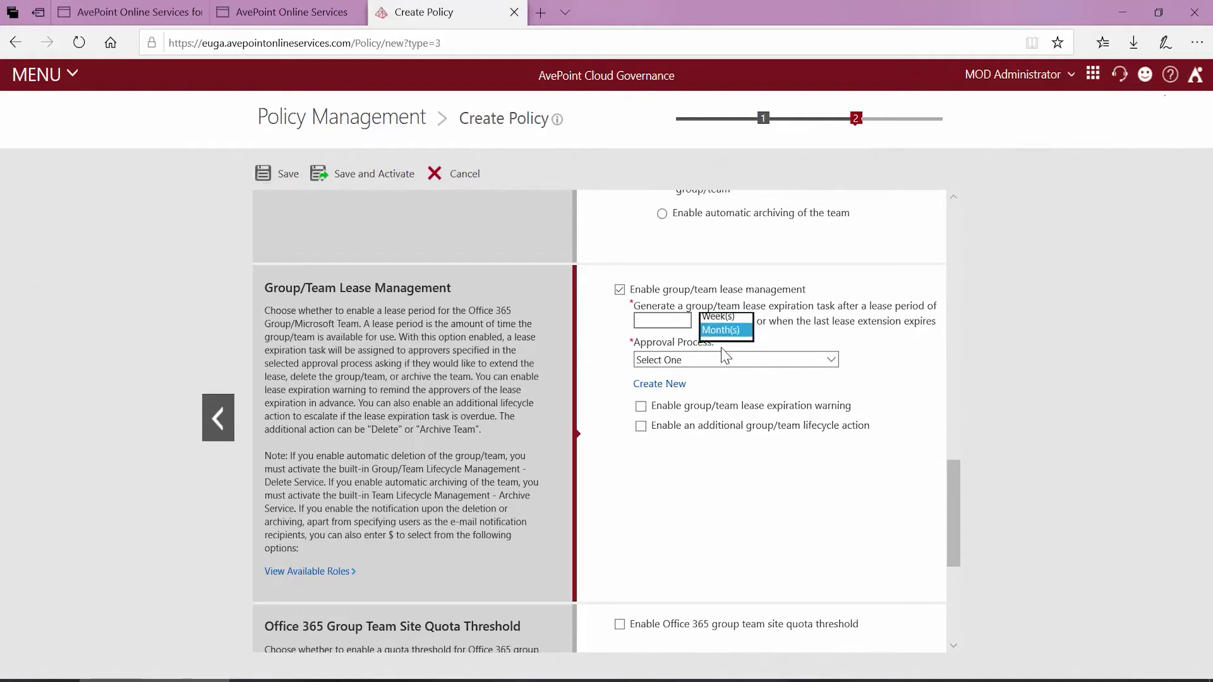
{"action": "left_click", "coordinate": [673, 326]}
{"action": "type", "text": "6"}
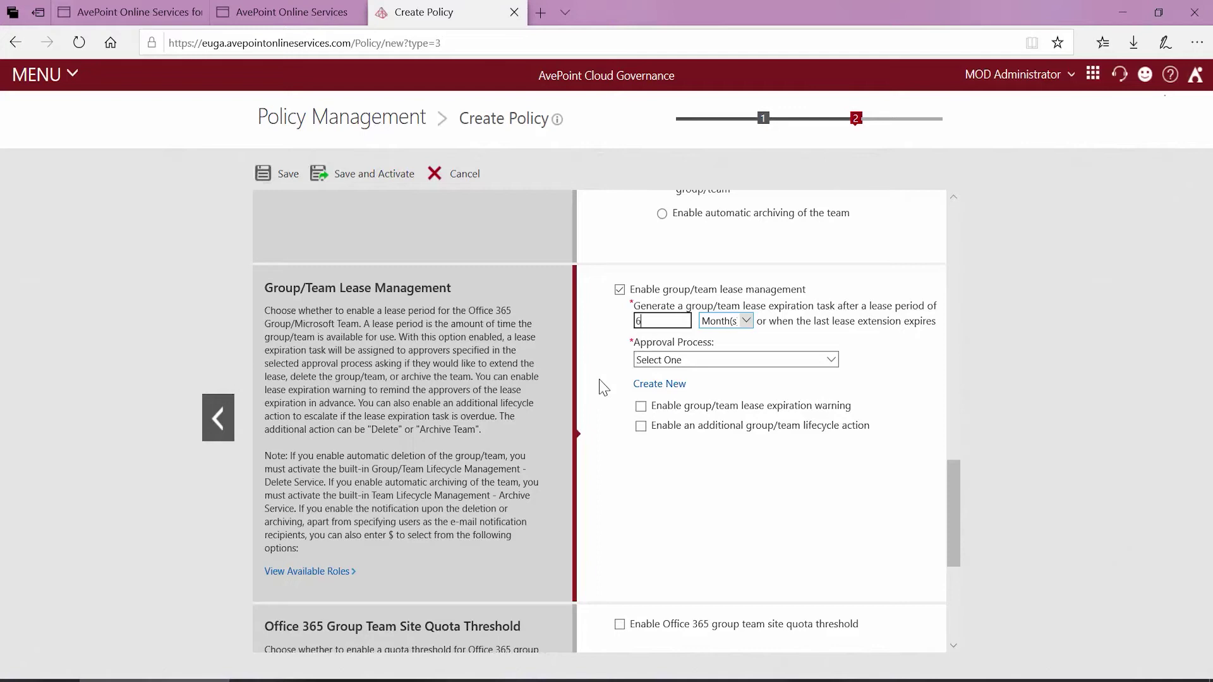
{"action": "left_click", "coordinate": [758, 359]}
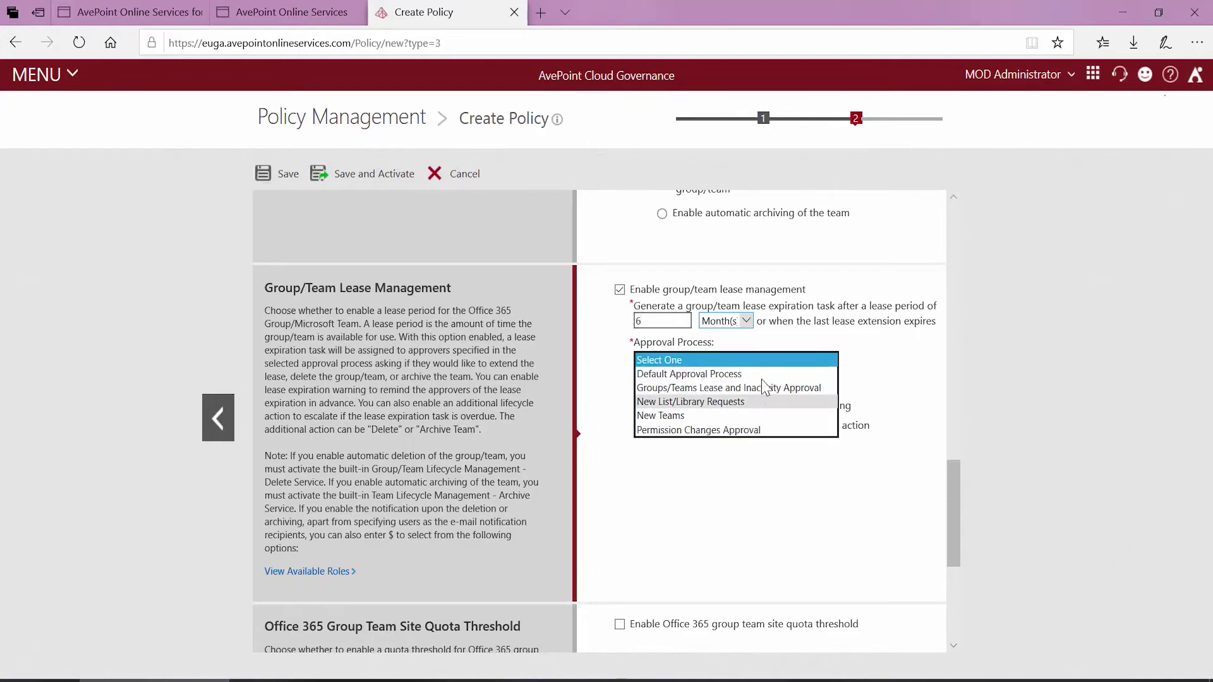
{"action": "left_click", "coordinate": [764, 387]}
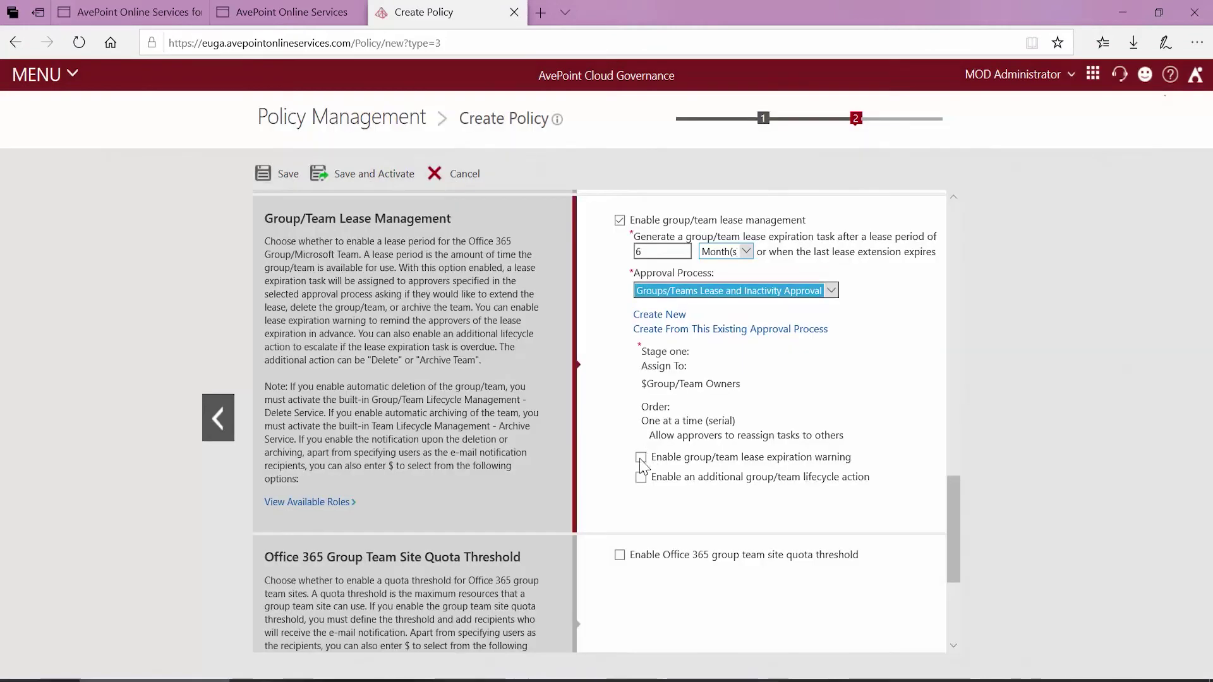
- Enable the lease expiration warning with the Lease Reminder profile and turn on the additional group/team lifecycle action for the lease
{"action": "left_click", "coordinate": [641, 459]}
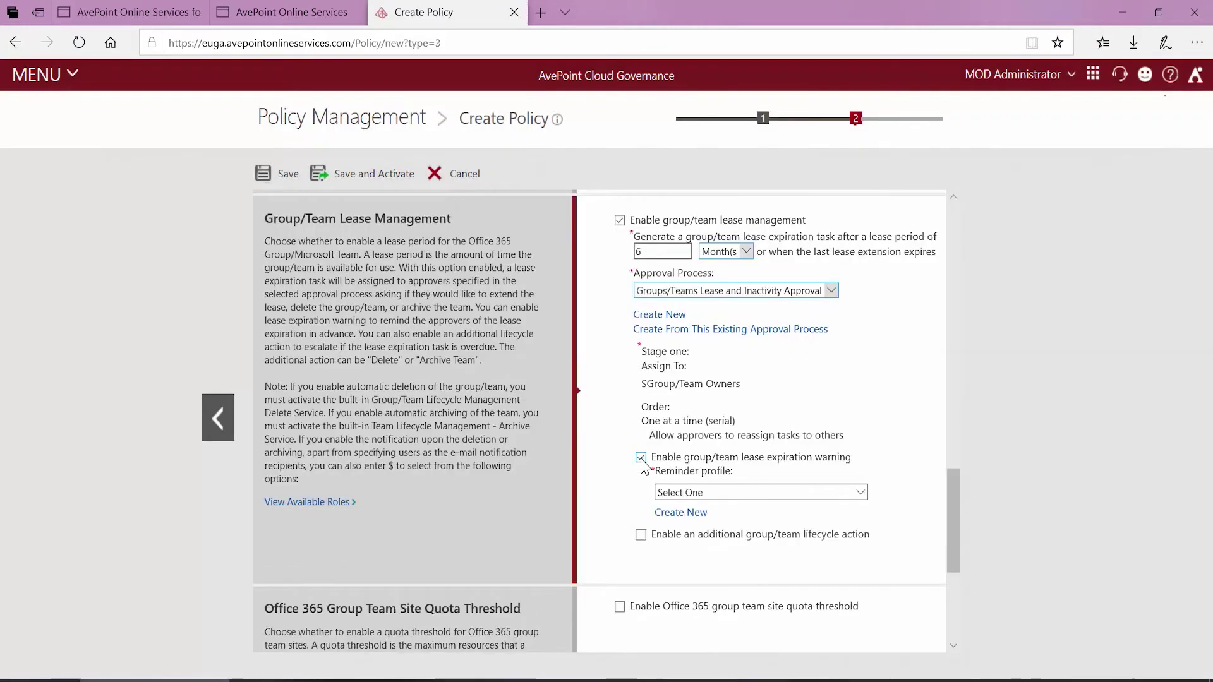
{"action": "left_click", "coordinate": [759, 498]}
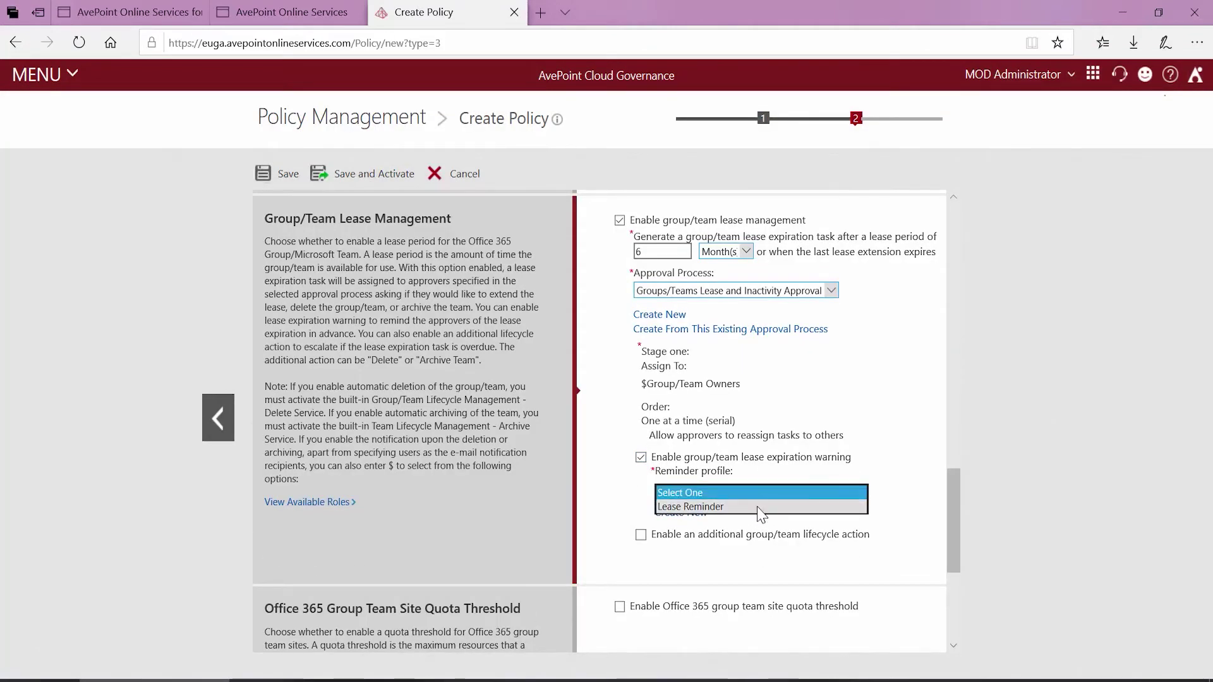
{"action": "left_click", "coordinate": [759, 507]}
{"action": "scroll", "coordinate": [641, 493], "scroll_direction": "down", "scroll_amount": 1}
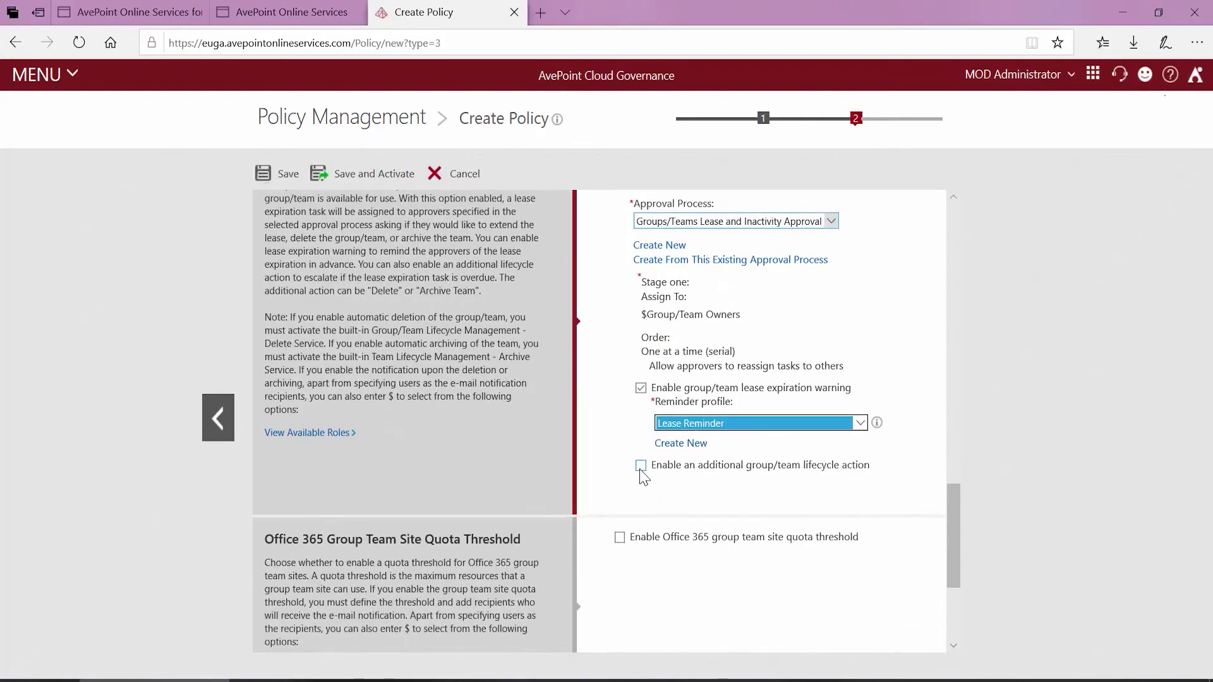
{"action": "left_click", "coordinate": [641, 467]}
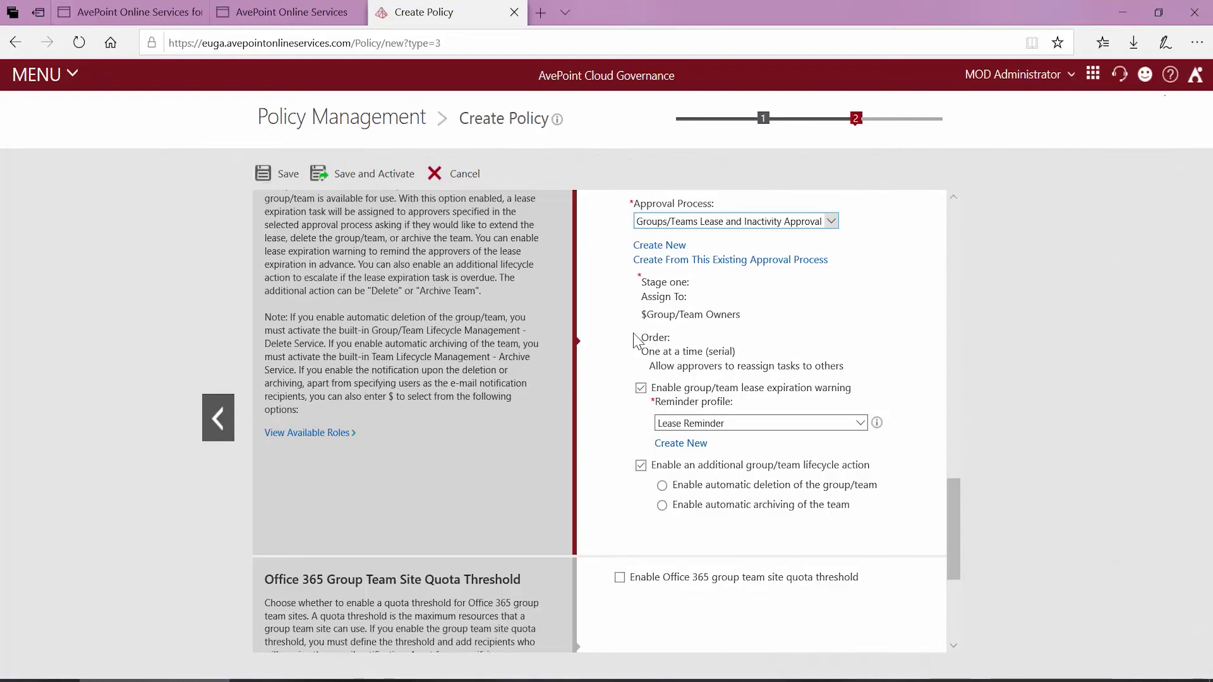
- Enable extension of the group/team lease in the lifecycle management request types, extending it by 6 months each time
{"action": "scroll", "coordinate": [636, 340], "scroll_direction": "up", "scroll_amount": 1}
{"action": "scroll", "coordinate": [603, 370], "scroll_direction": "up", "scroll_amount": 5}
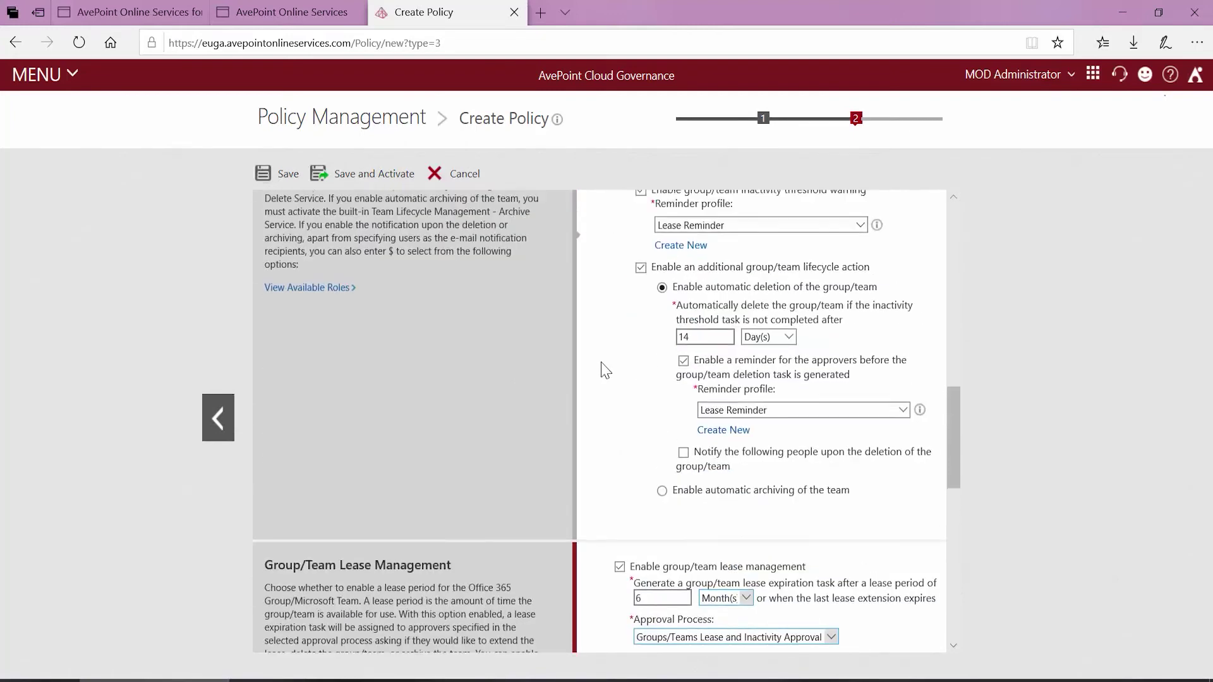
{"action": "scroll", "coordinate": [603, 369], "scroll_direction": "up", "scroll_amount": 10}
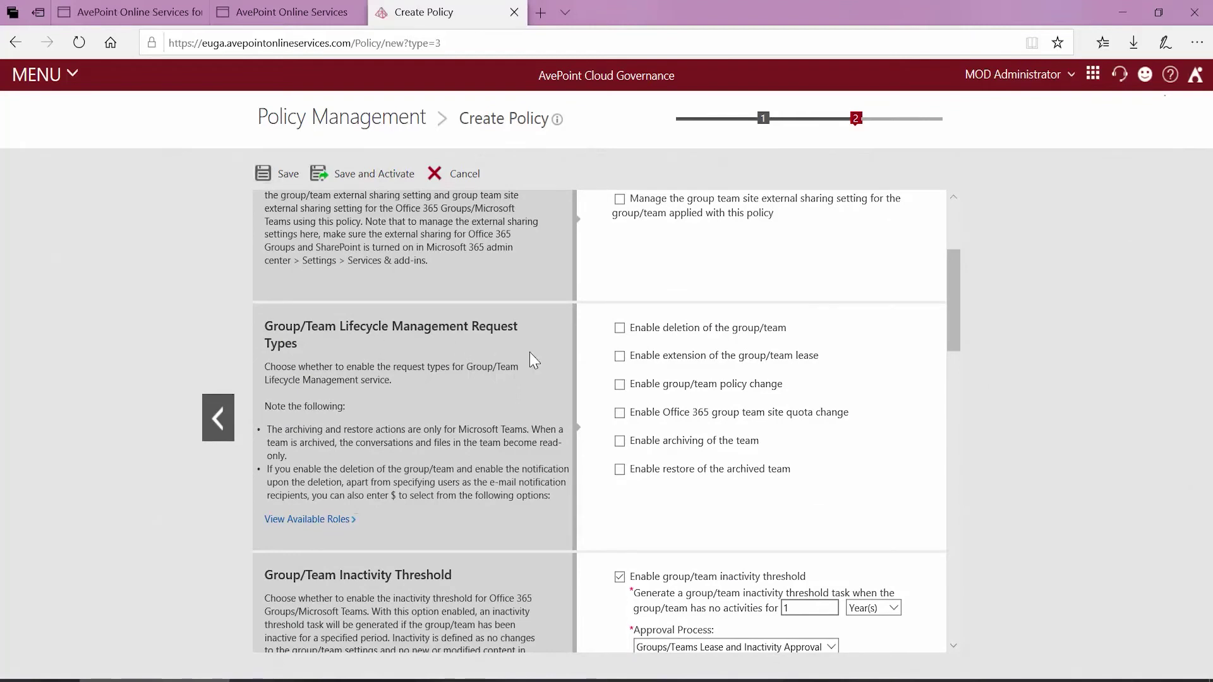
{"action": "left_click", "coordinate": [619, 357]}
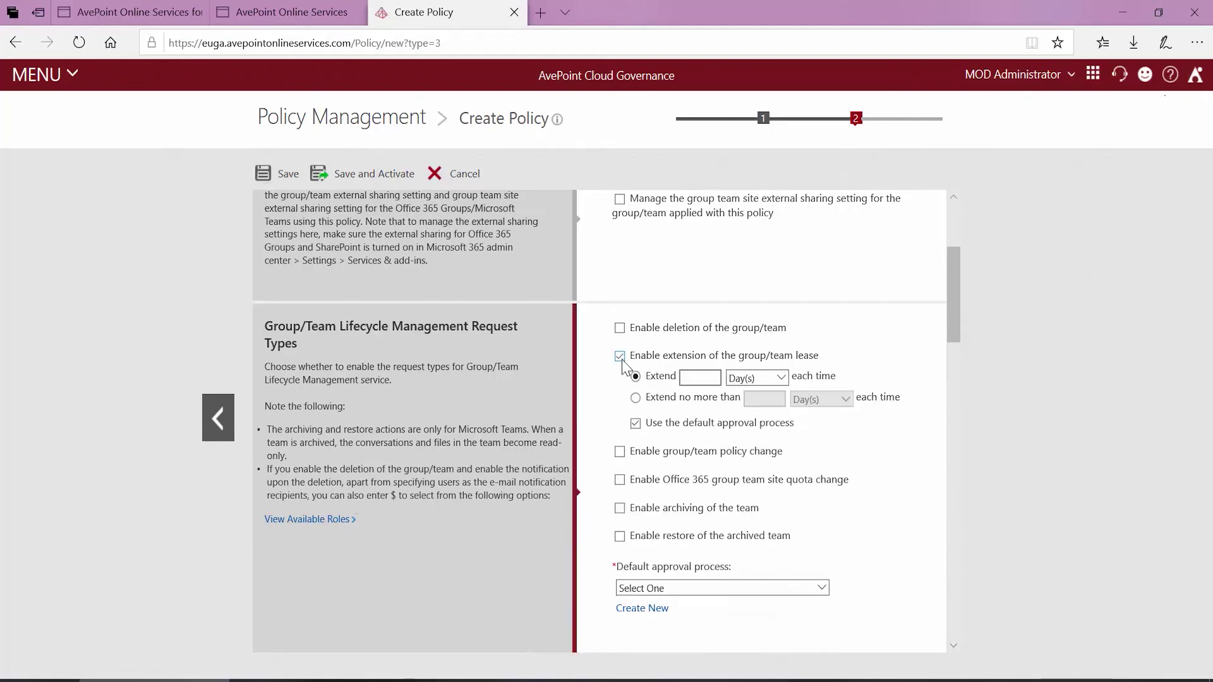
{"action": "left_click", "coordinate": [695, 378]}
{"action": "left_click", "coordinate": [772, 381]}
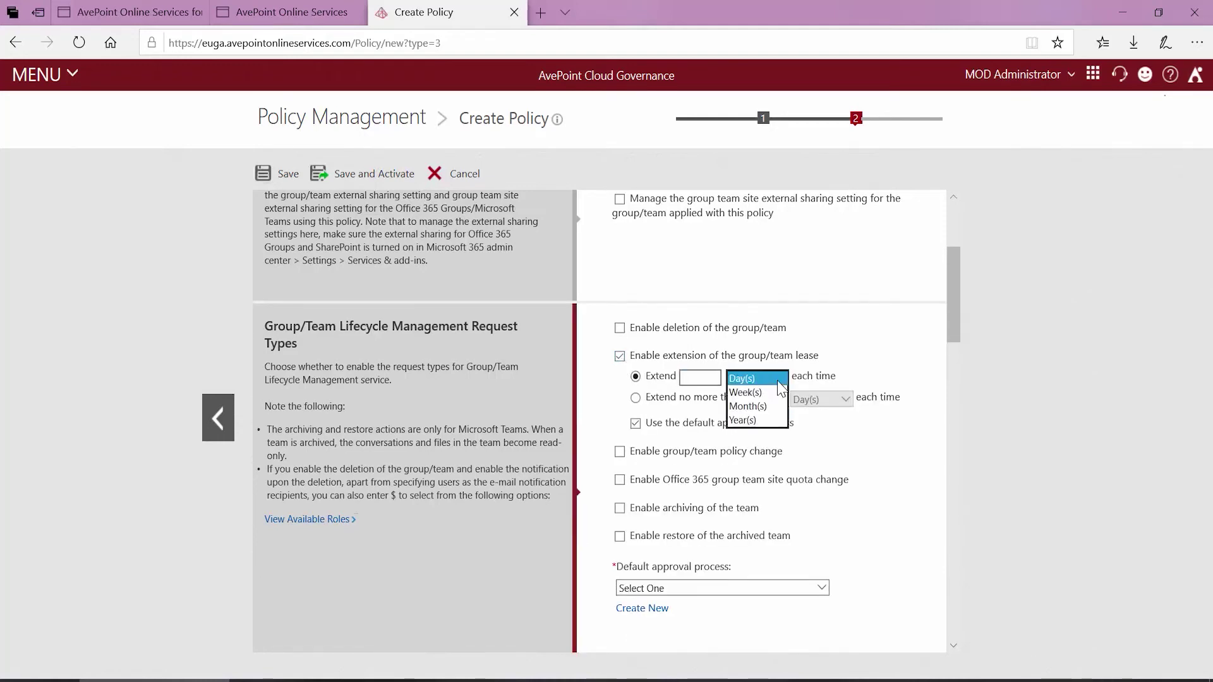
{"action": "left_click", "coordinate": [766, 406]}
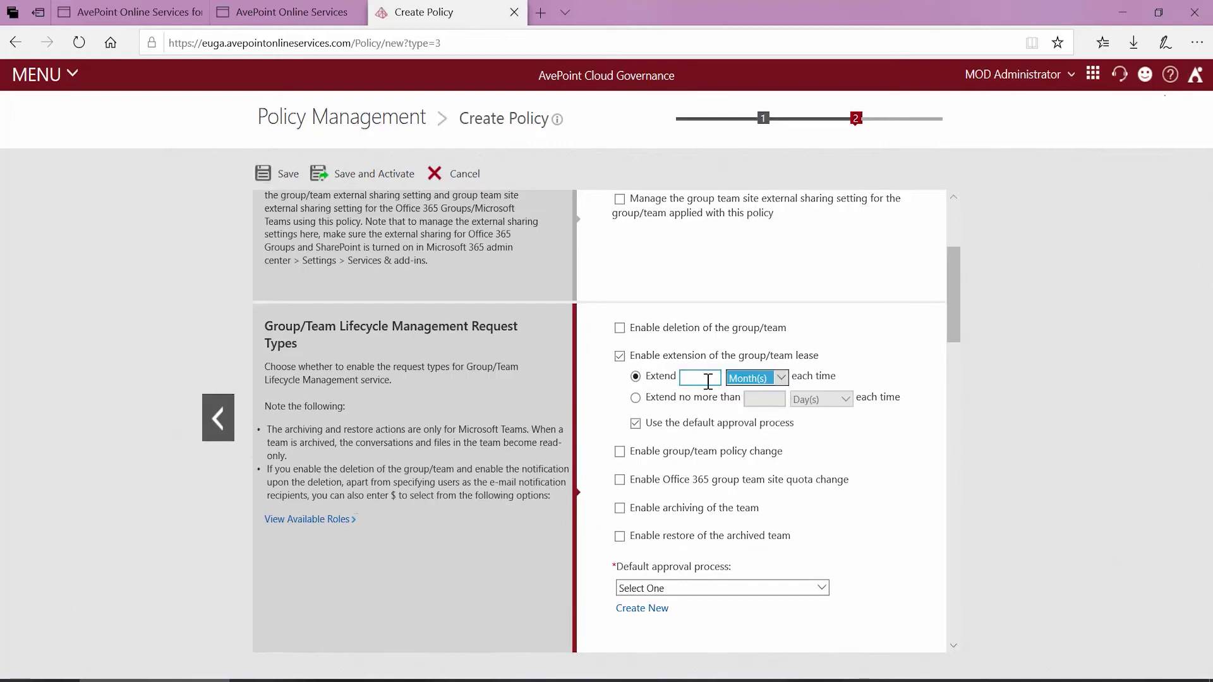
{"action": "left_click", "coordinate": [708, 379]}
{"action": "type", "text": "6"}
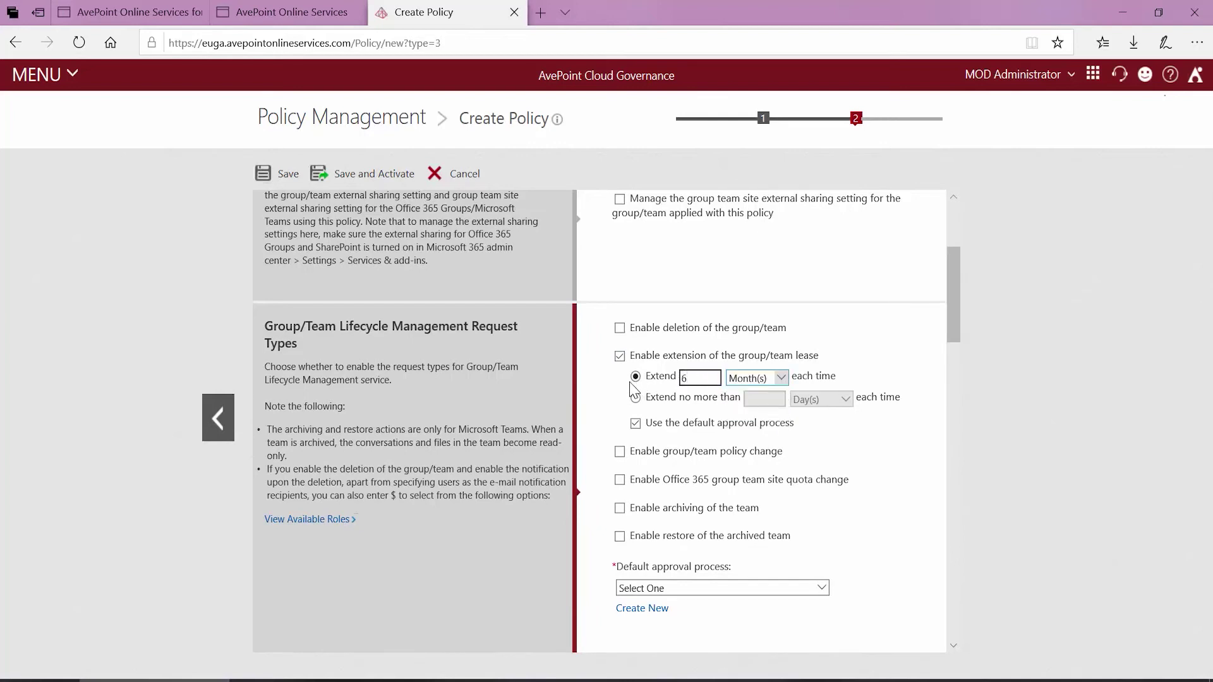
- Turn off the use of the default approval process for lease extension and assign Default Approval Process to it specifically
{"action": "left_click", "coordinate": [635, 423]}
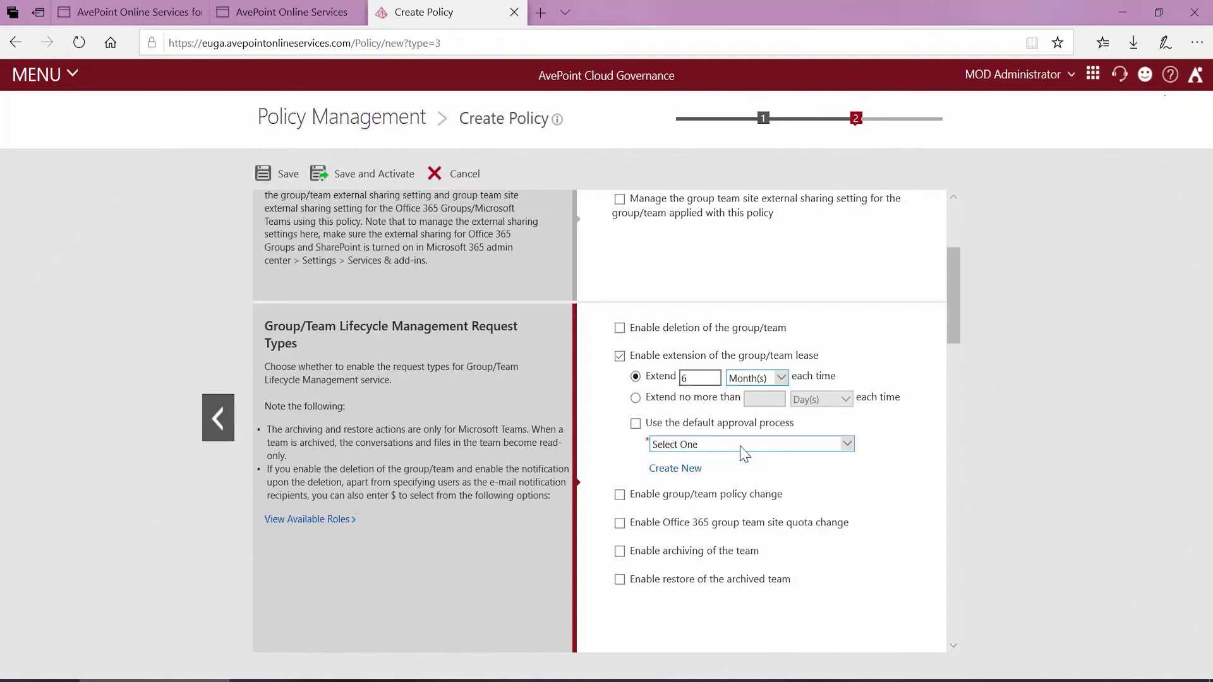
{"action": "left_click", "coordinate": [745, 444]}
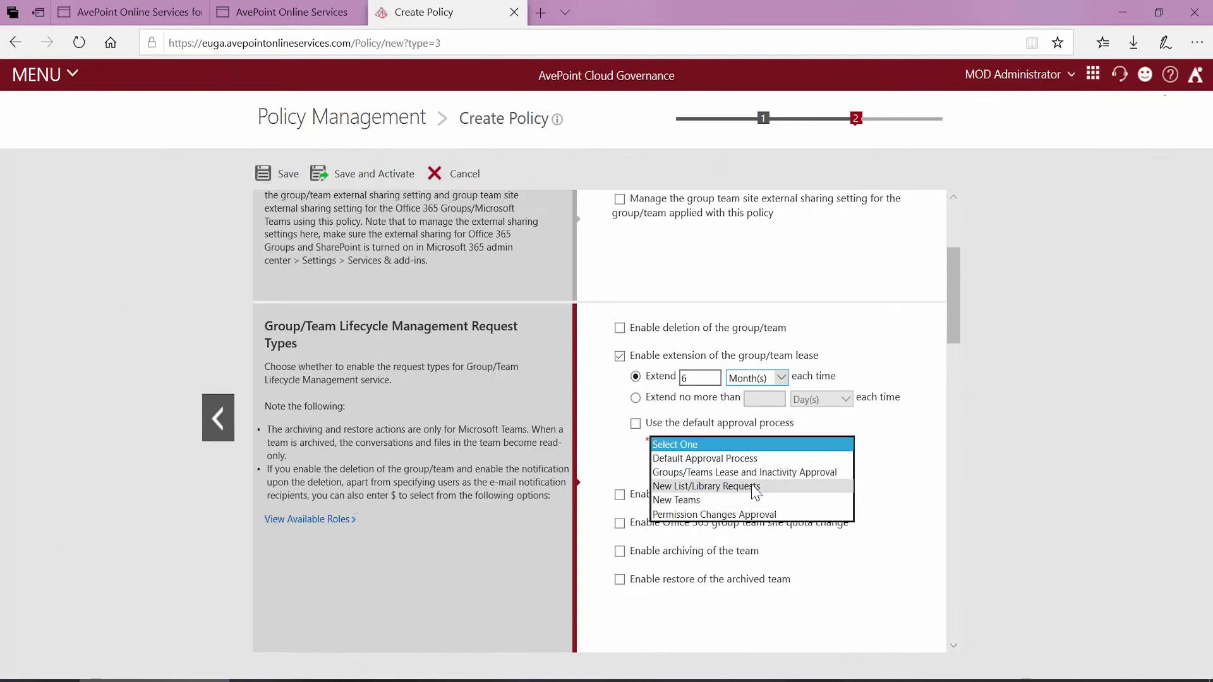
{"action": "left_click", "coordinate": [781, 458]}
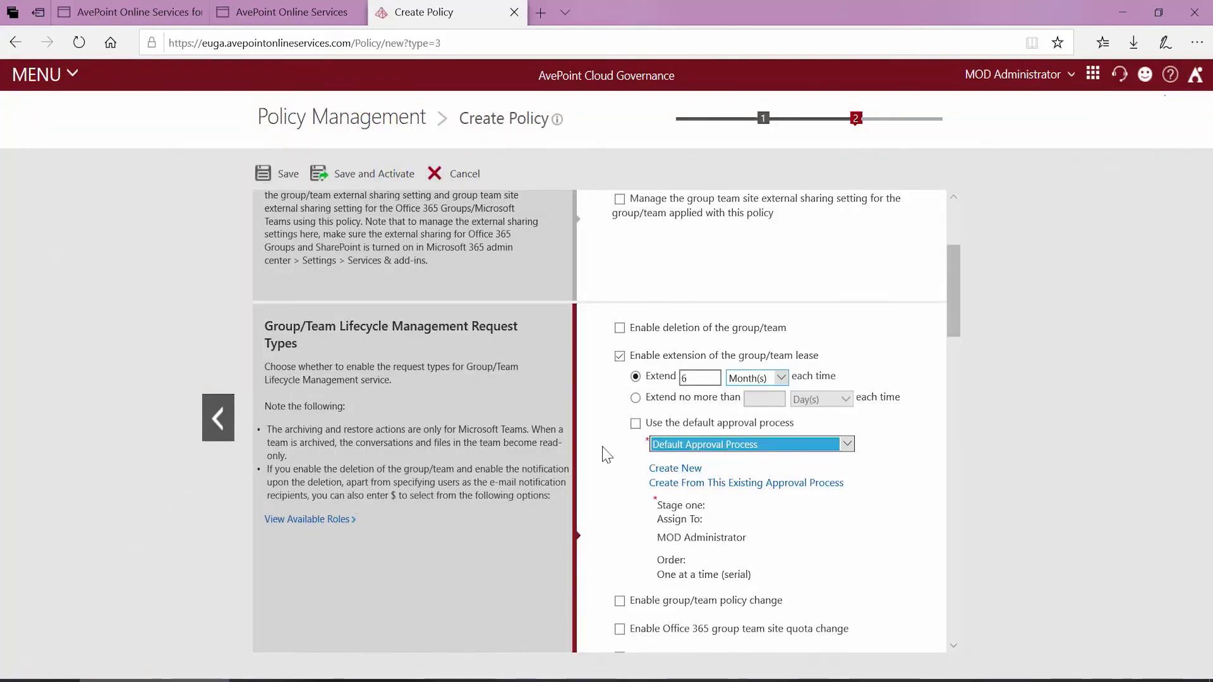
- Save and activate the policy, and widen the Policy column in the policy list to show its full name
{"action": "scroll", "coordinate": [596, 384], "scroll_direction": "down", "scroll_amount": 1}
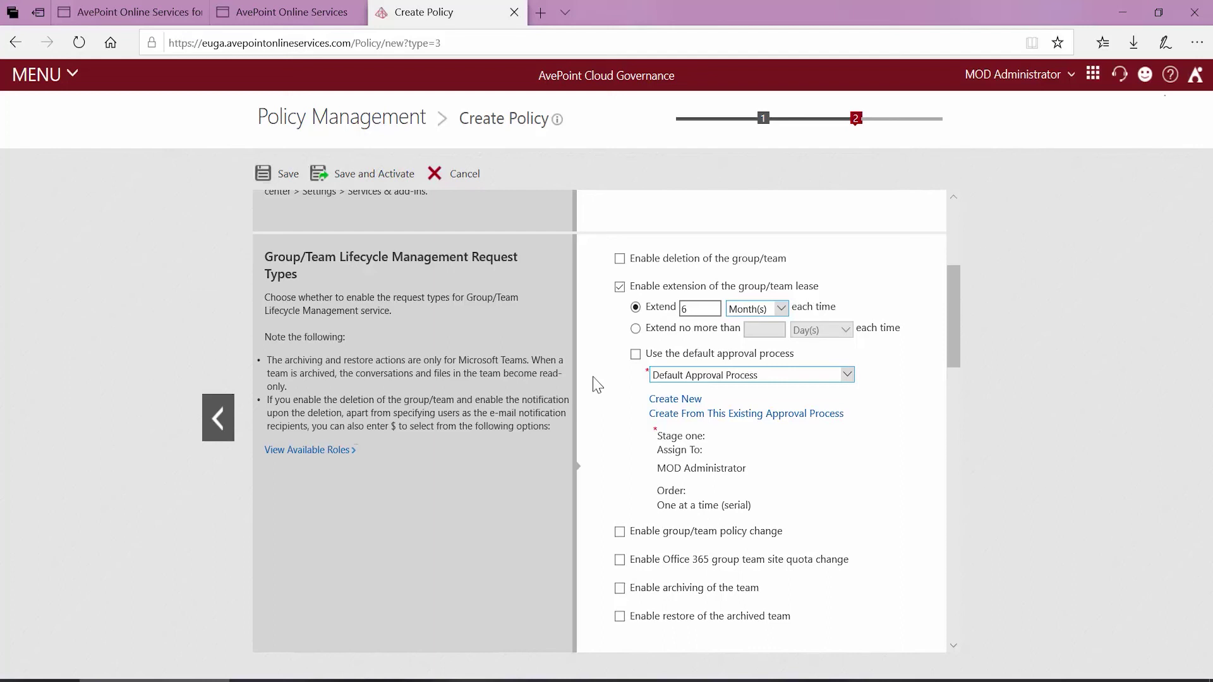
{"action": "left_click", "coordinate": [376, 174]}
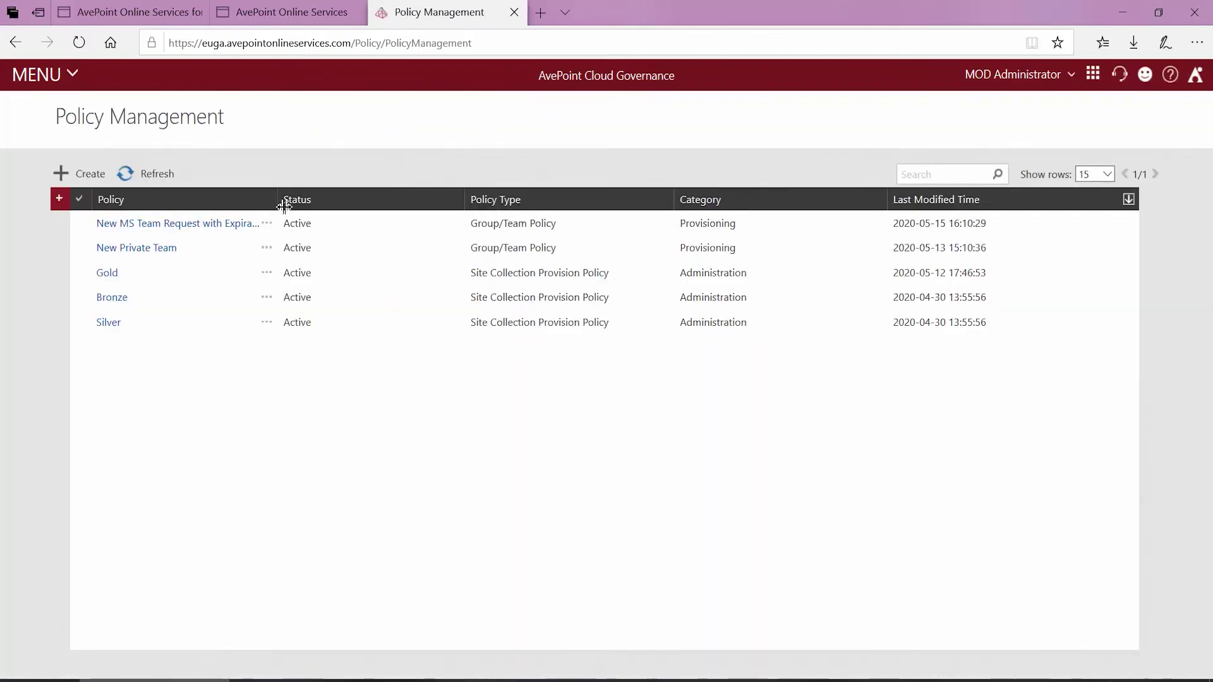
{"action": "left_click_drag", "start_coordinate": [278, 202], "coordinate": [316, 203]}
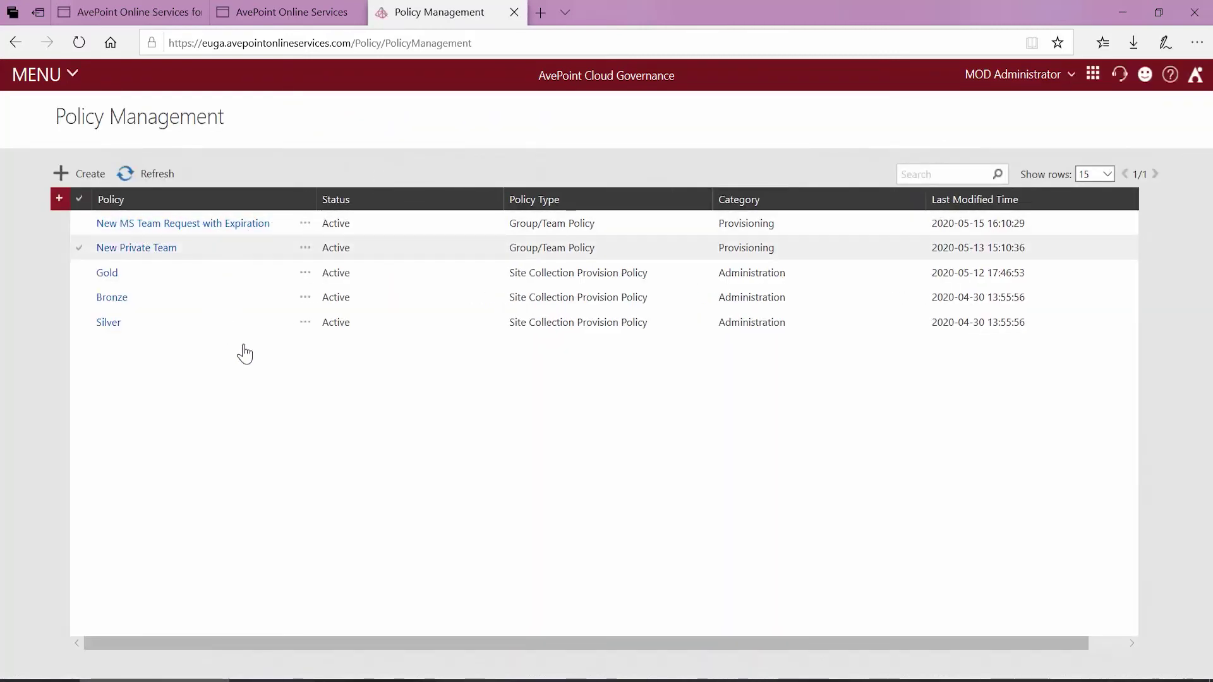